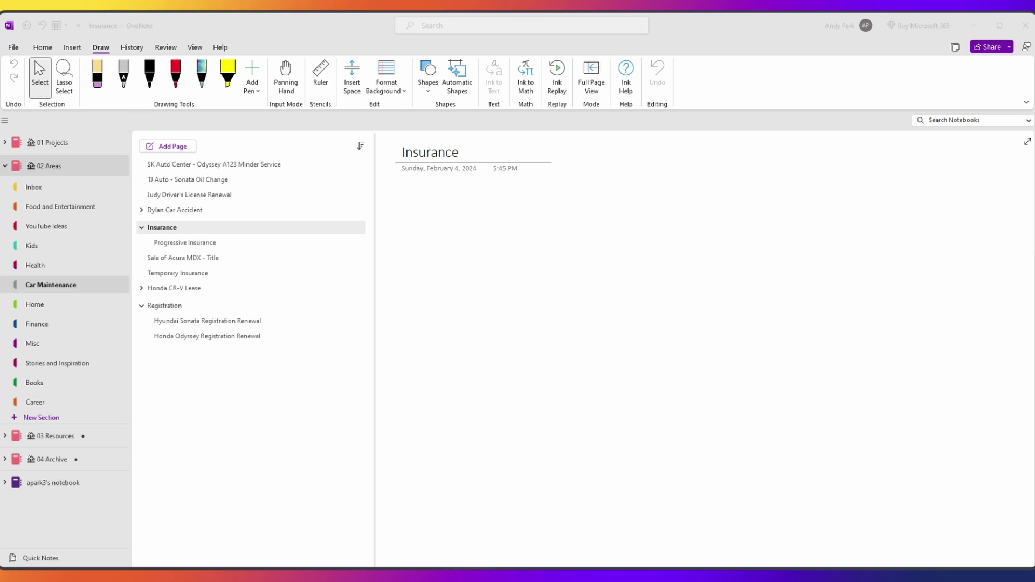
Search all notebooks for 'lease car'.
key(ctrl+e)
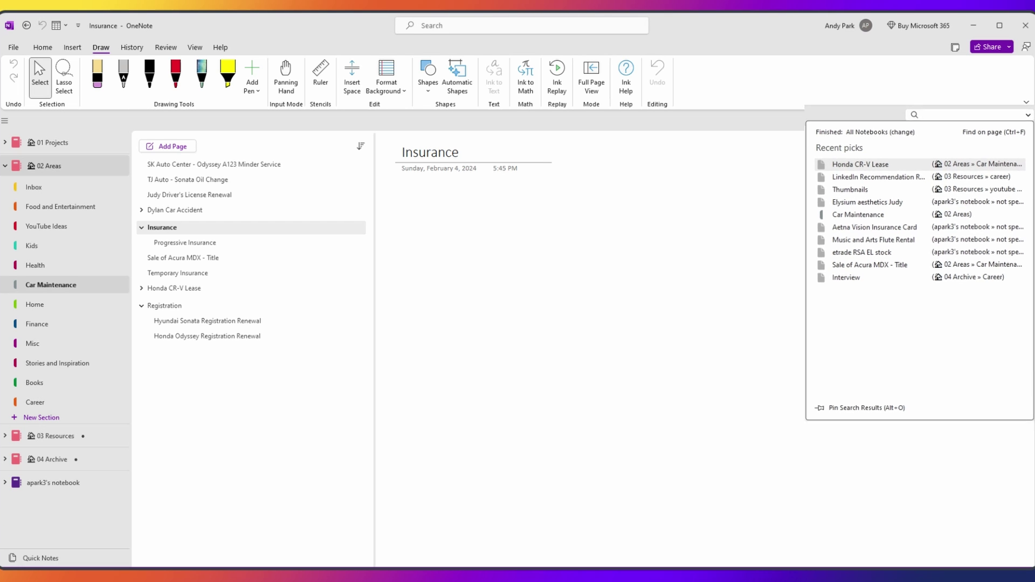
text(lease)
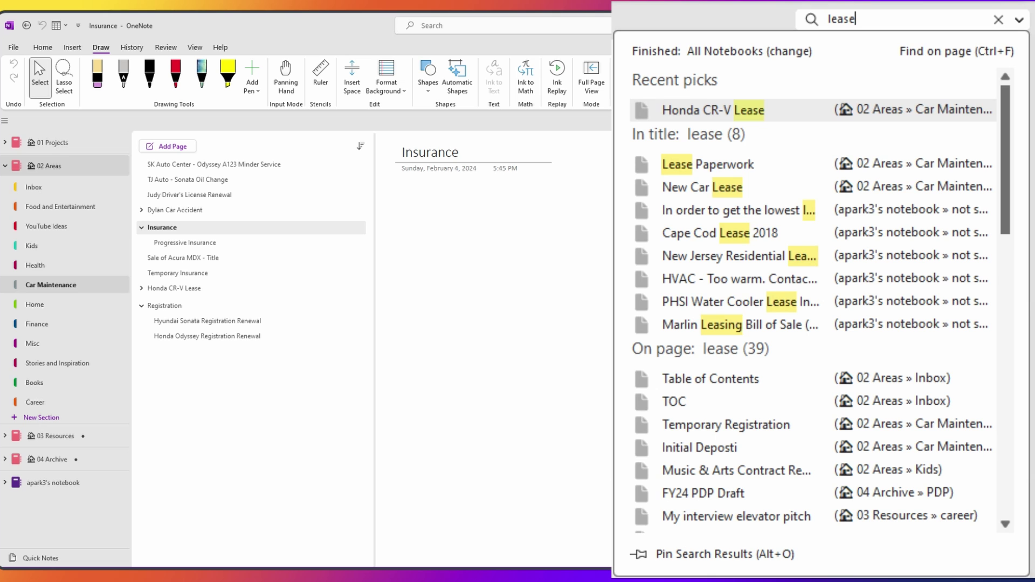
text( car)
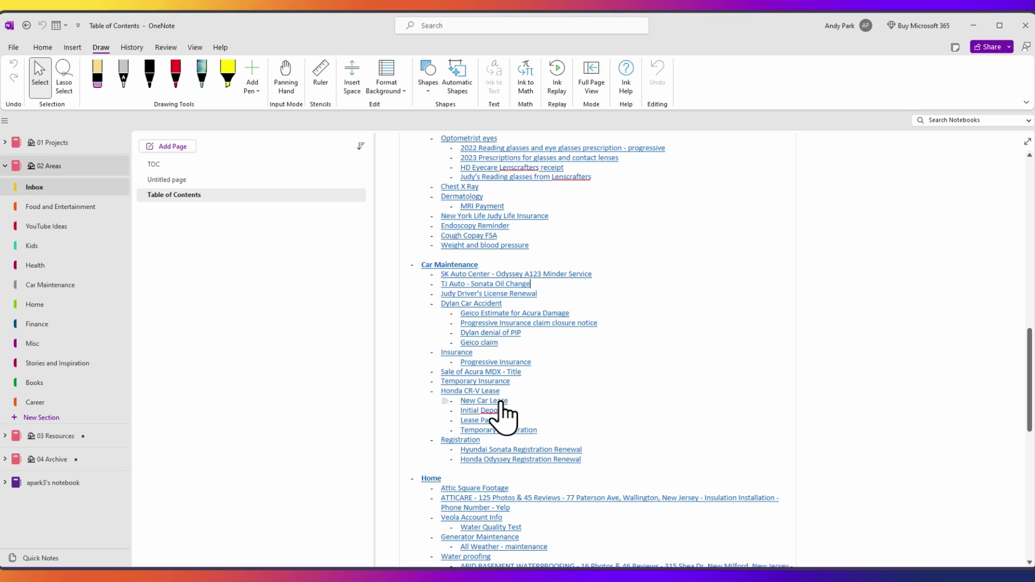
Follow the New Car Lease link and find 'residual' on that page.
click(501, 402)
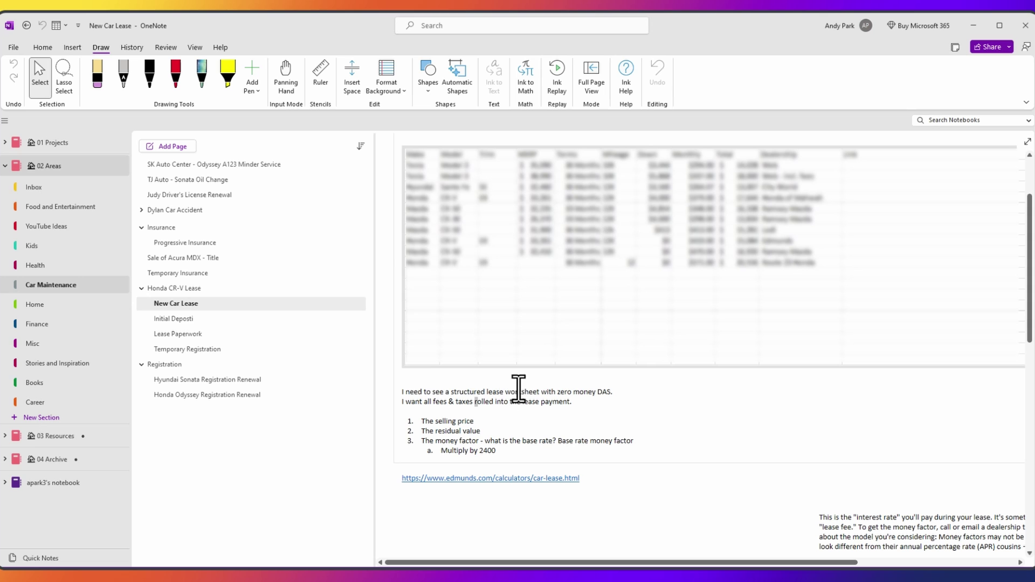
key(ctrl+f)
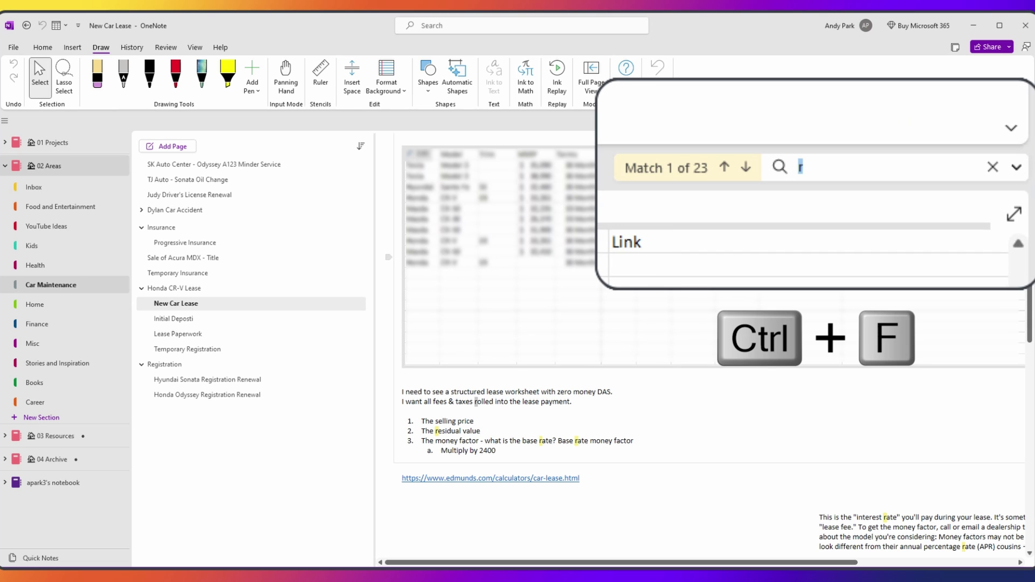
text(residual)
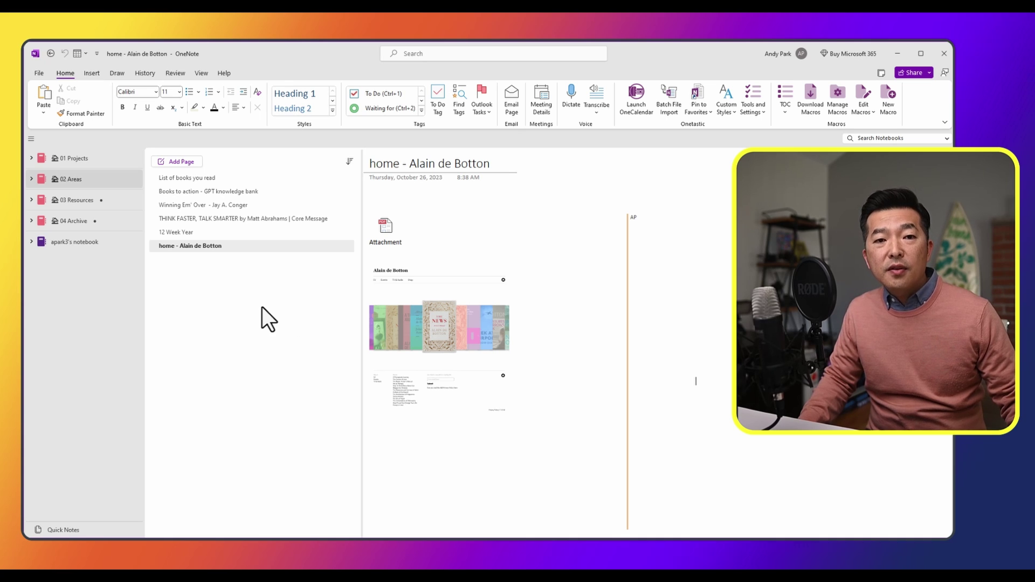
Switch from 01 Projects to the 02 Areas notebook and show its sections.
click(81, 158)
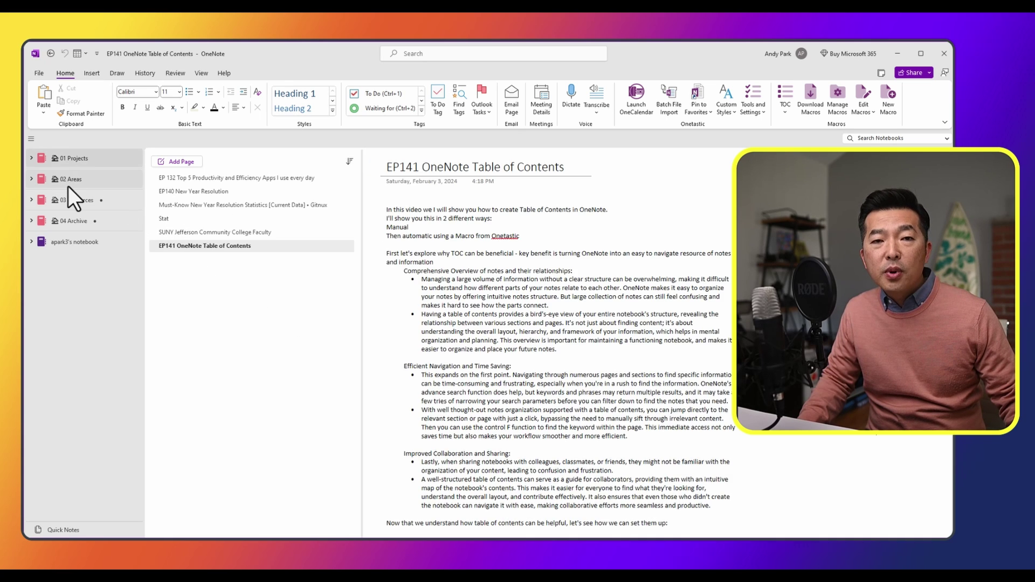
click(68, 187)
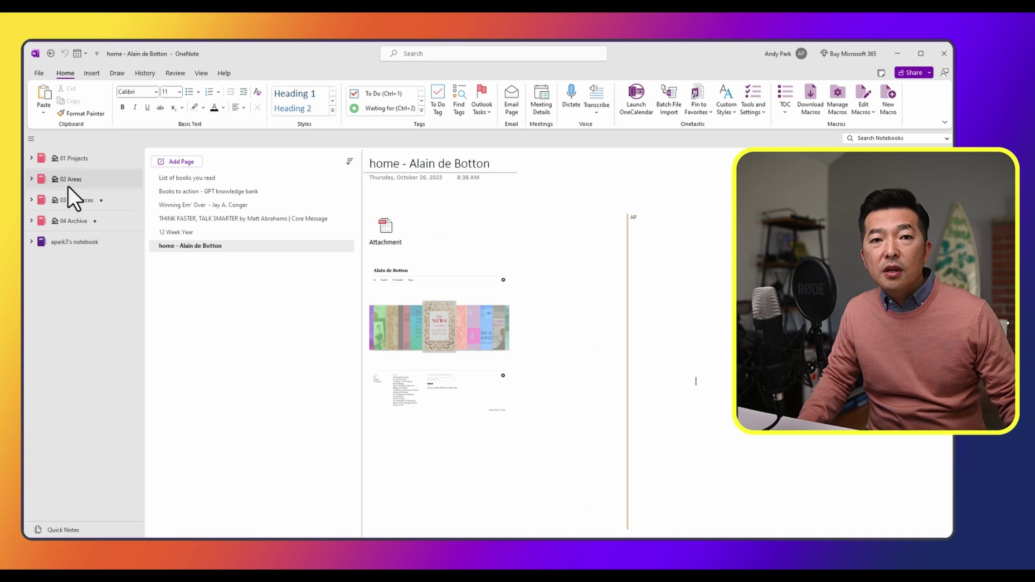
click(31, 180)
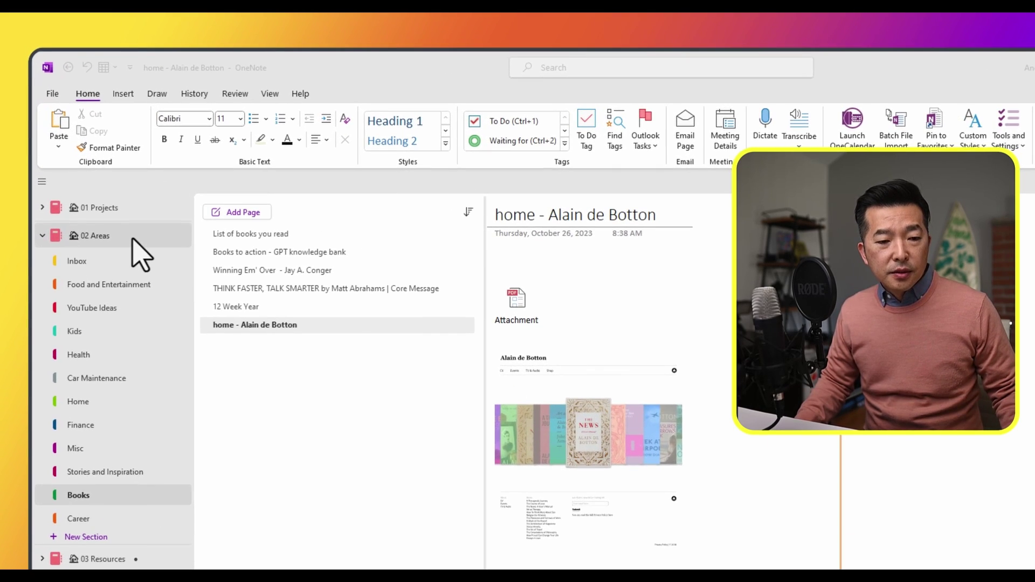
Add a new page titled 'TOC' in the Inbox section.
click(97, 263)
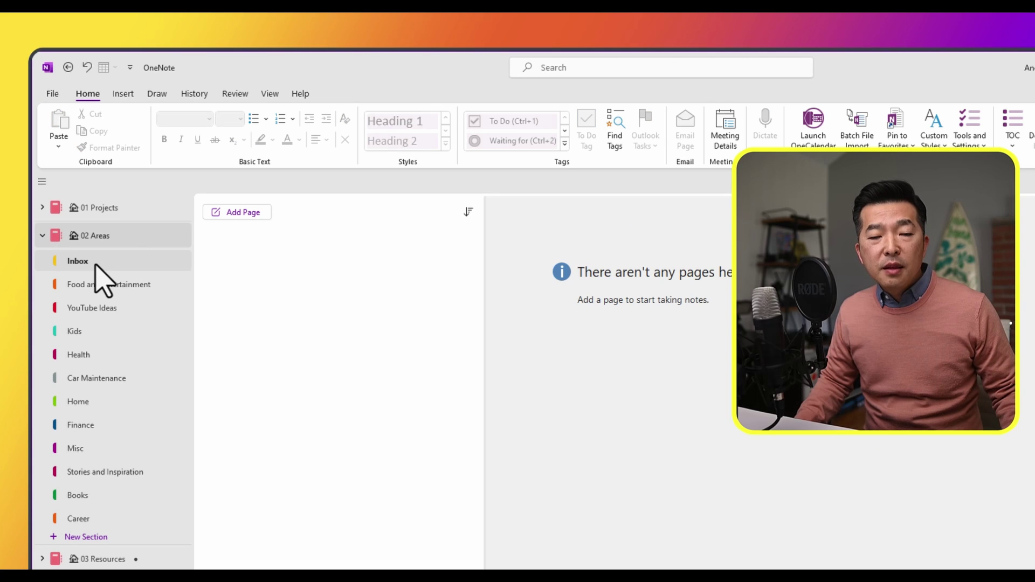
click(251, 215)
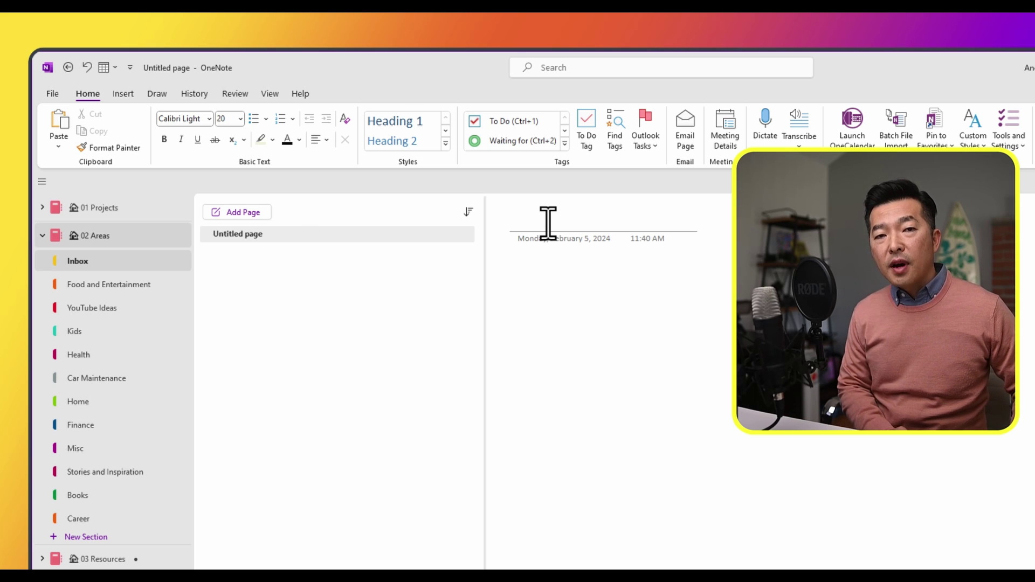
text(TOC)
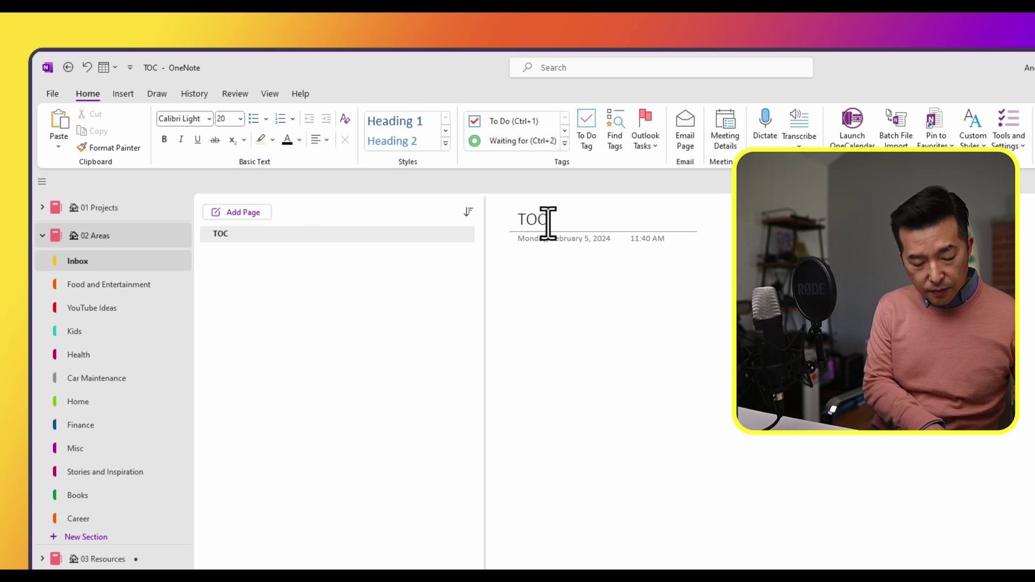
click(520, 272)
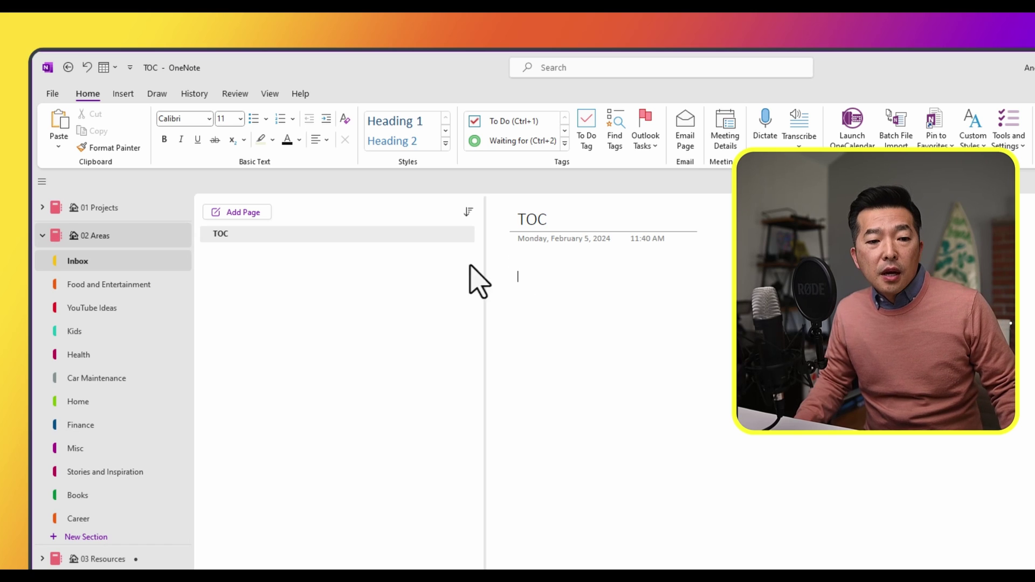
Paste a Food and Entertainment section link on the TOC page and test it.
right_click(85, 290)
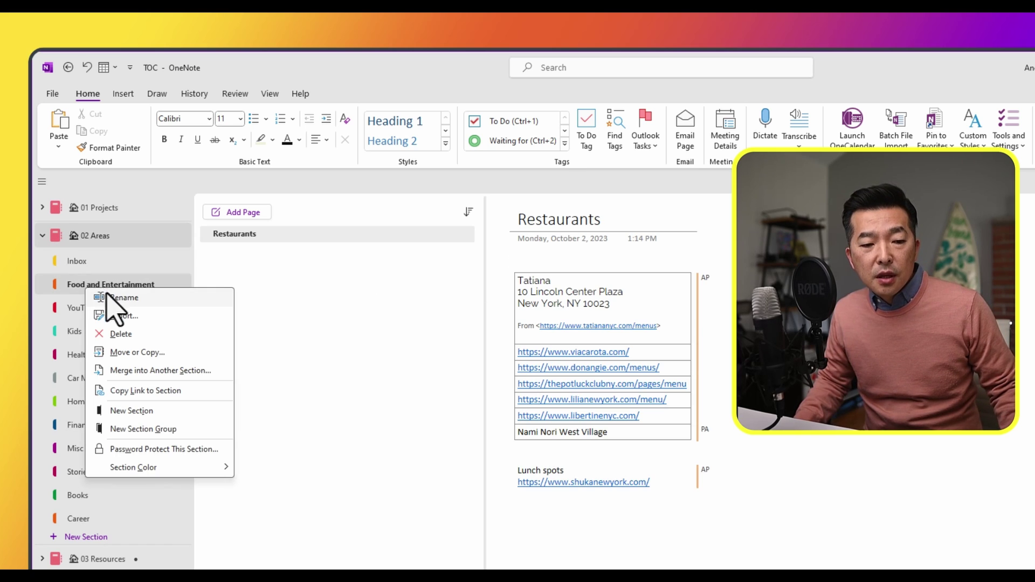
click(133, 392)
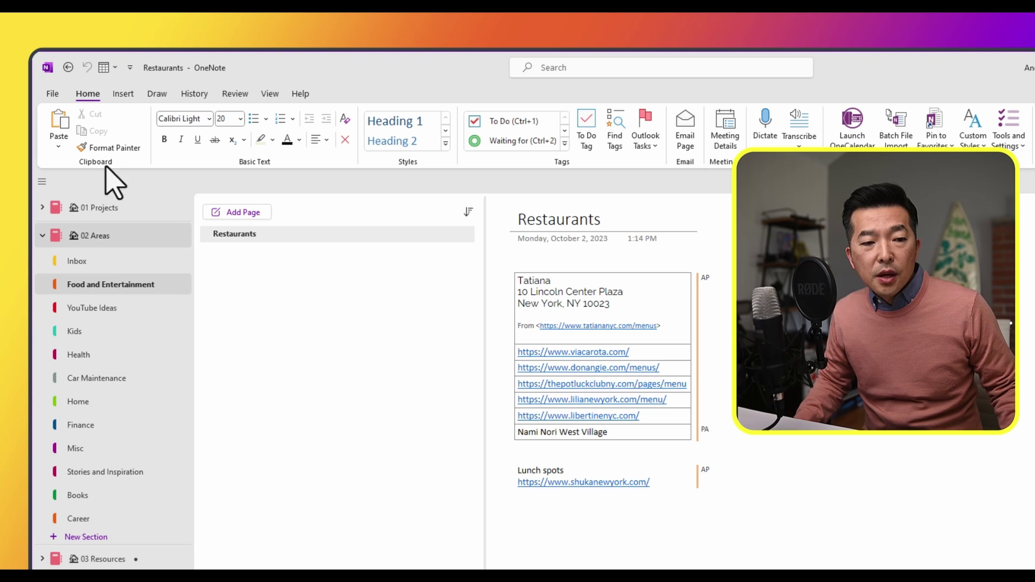
click(68, 67)
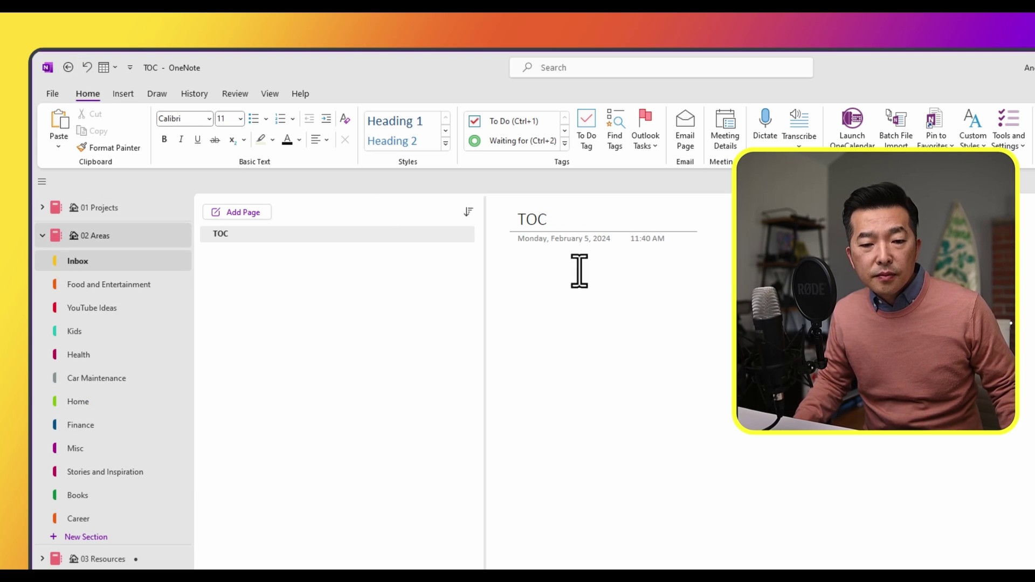
click(537, 281)
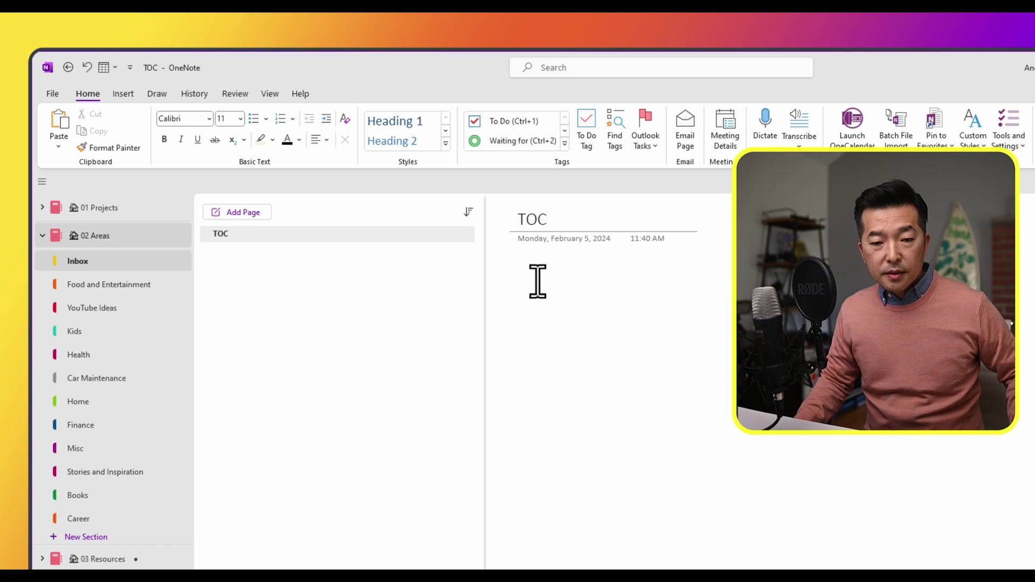
key(ctrl+v)
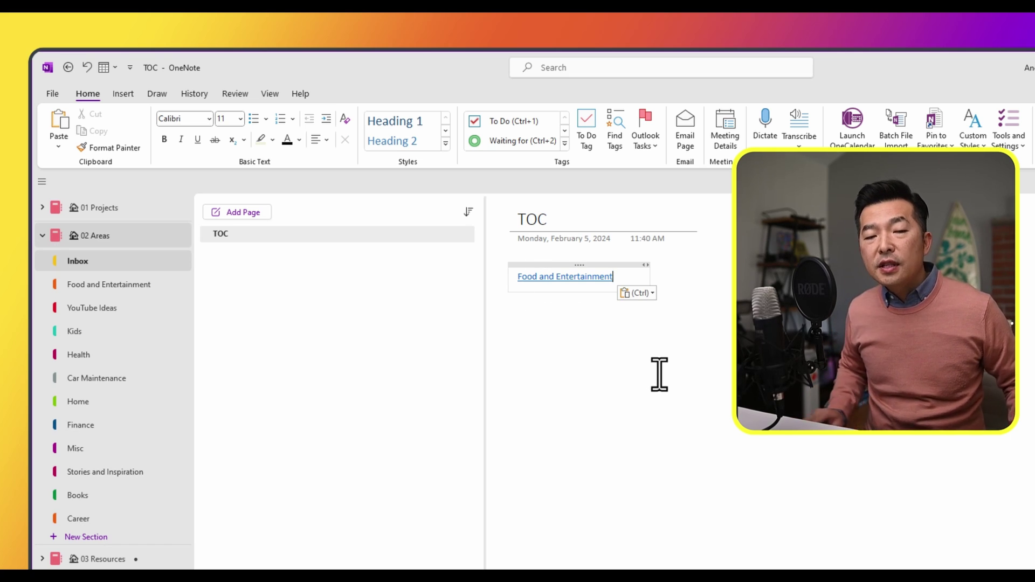
click(551, 279)
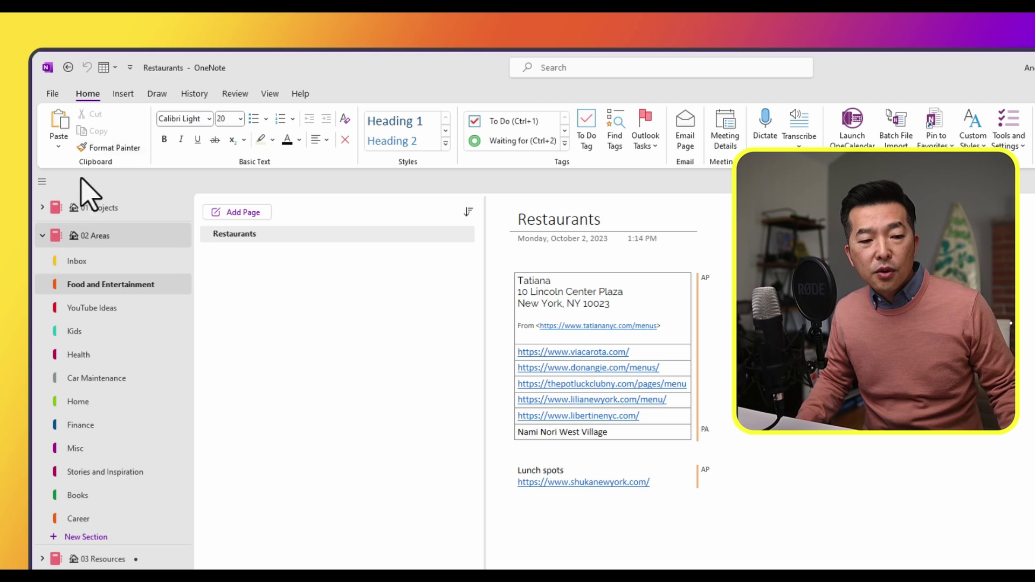
click(77, 261)
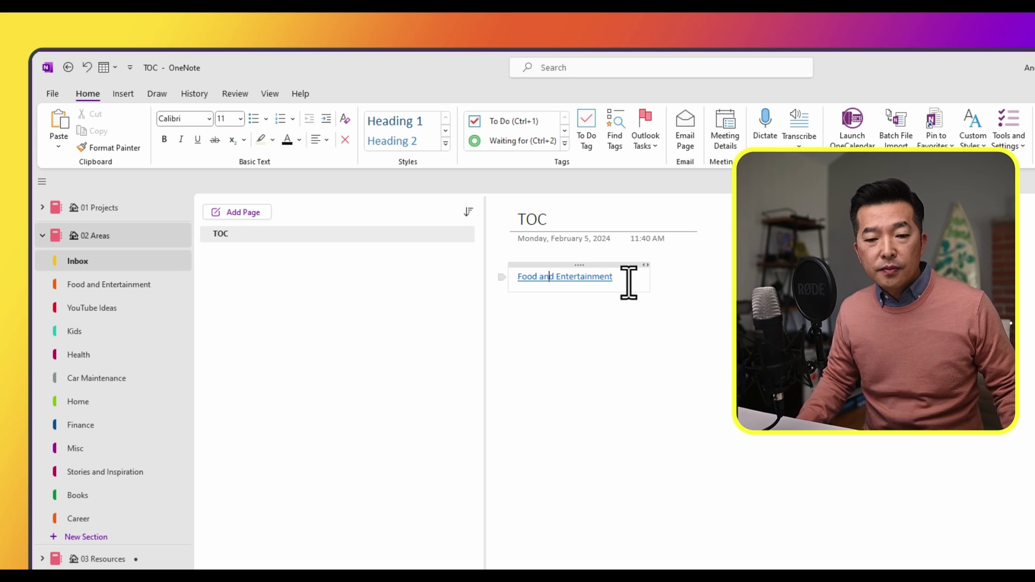
Paste a YouTube Ideas section link on the next line of the TOC page.
key(Return)
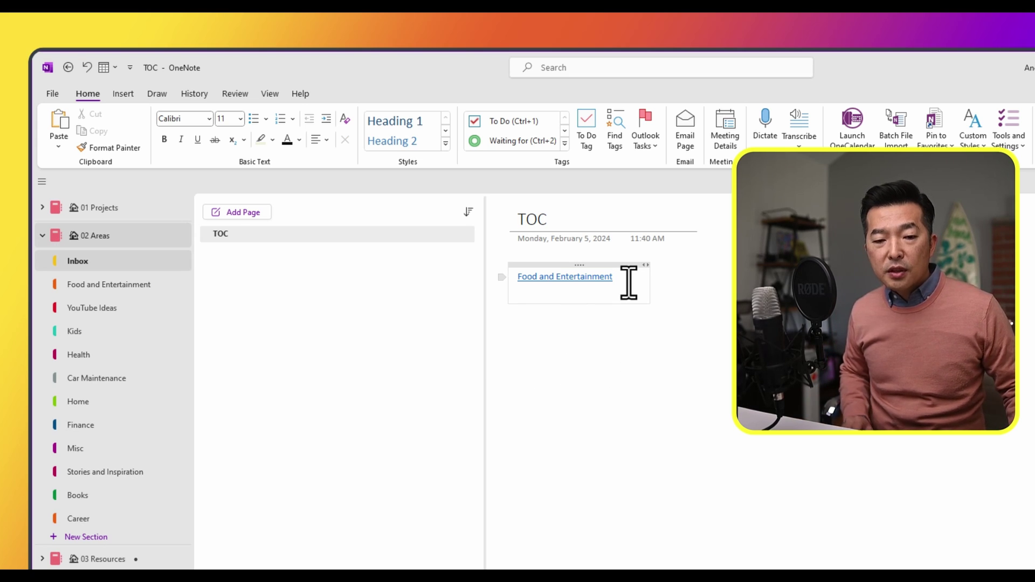
right_click(122, 311)
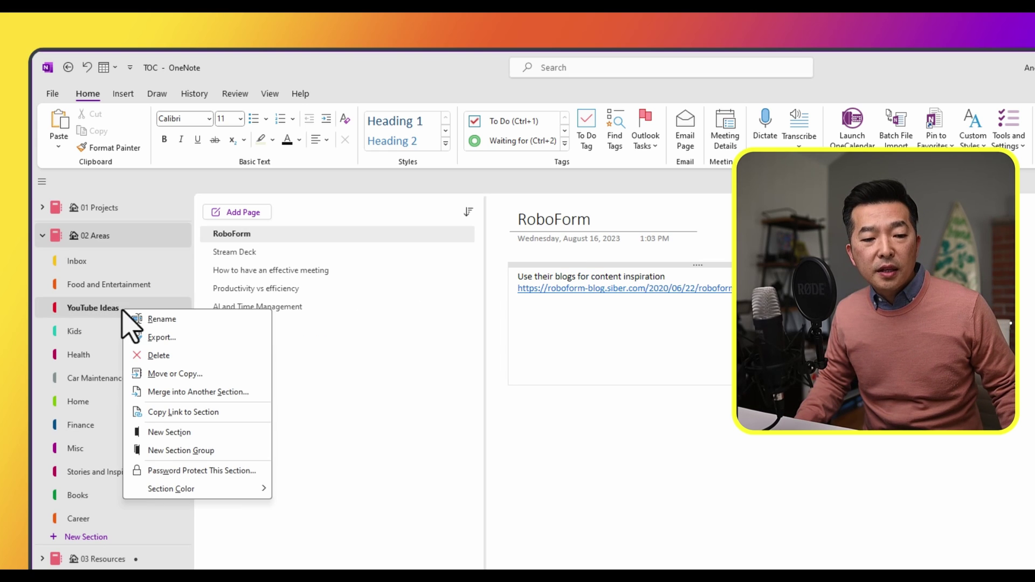
click(188, 413)
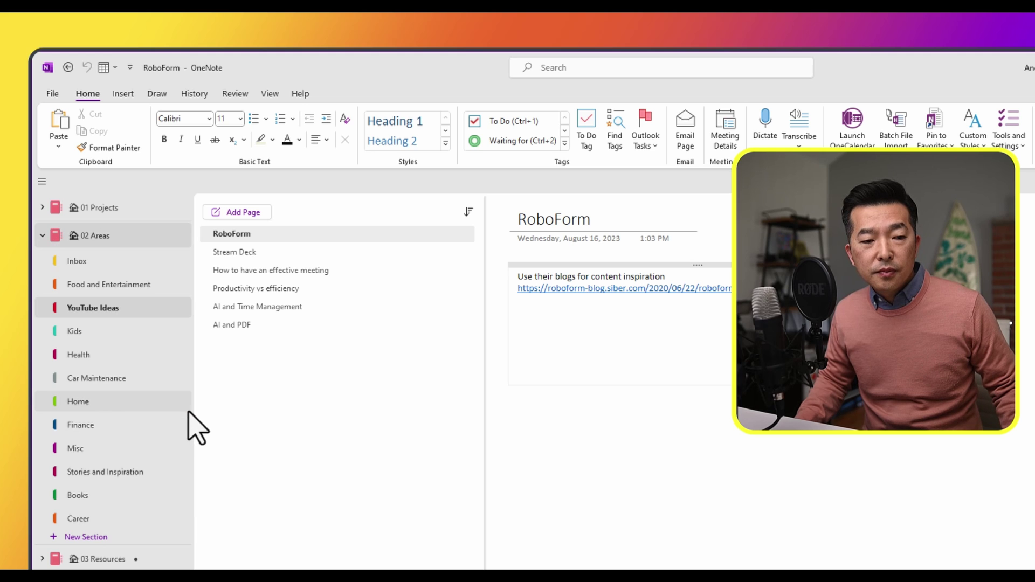
click(85, 267)
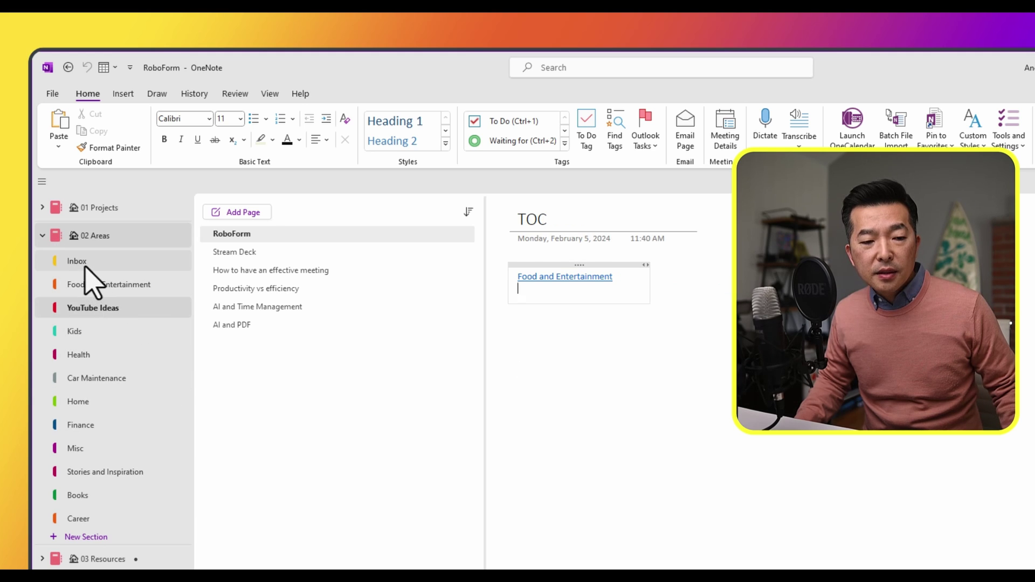
key(ctrl+v)
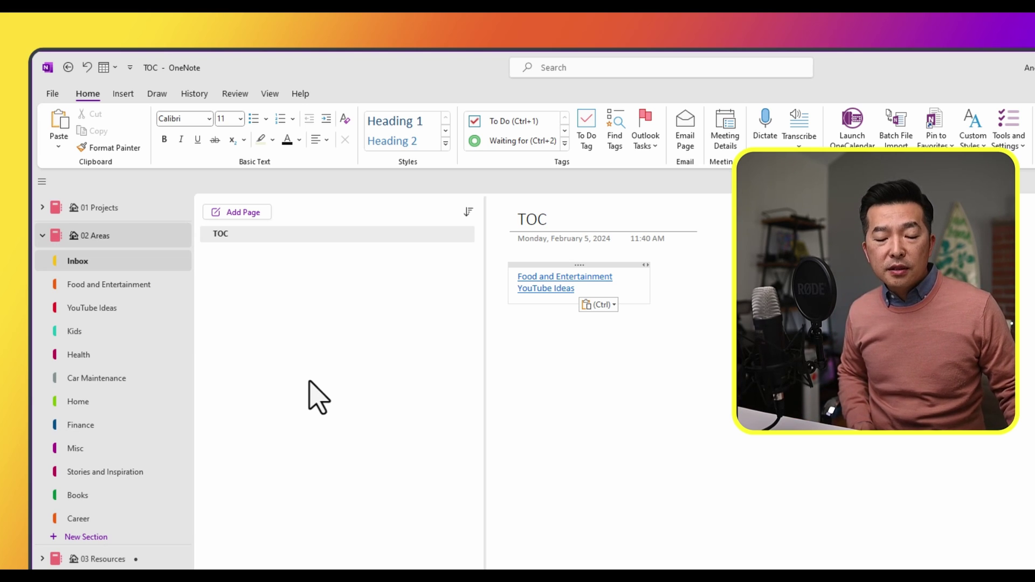
Insert Kids and Health section links on new lines via Insert > Link.
key(Return)
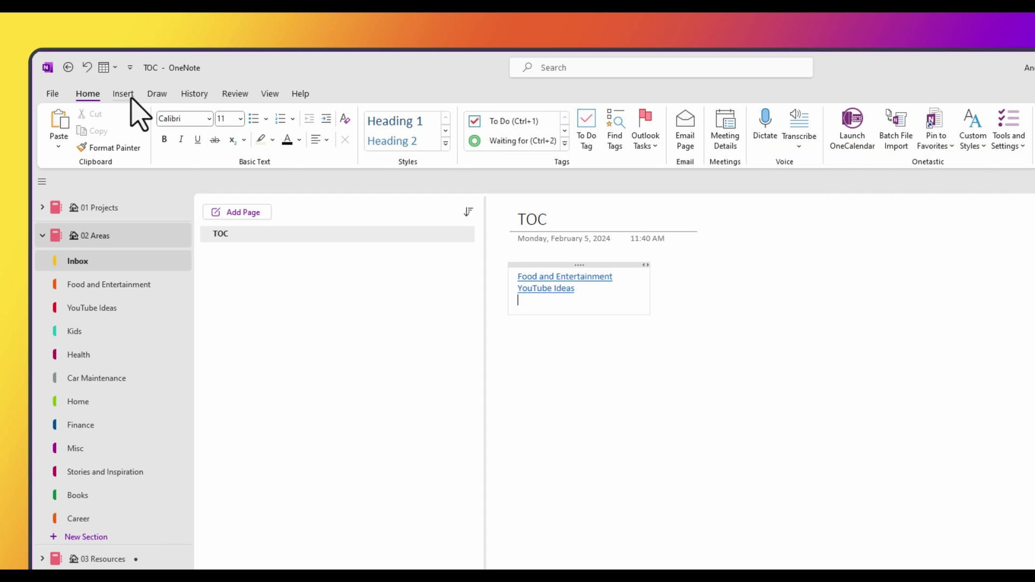
click(125, 96)
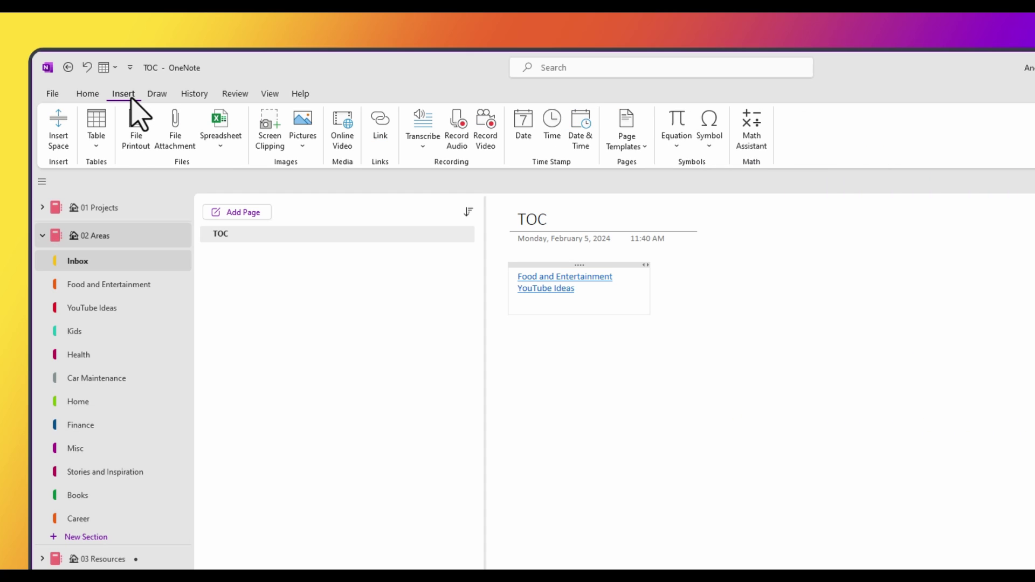
click(379, 143)
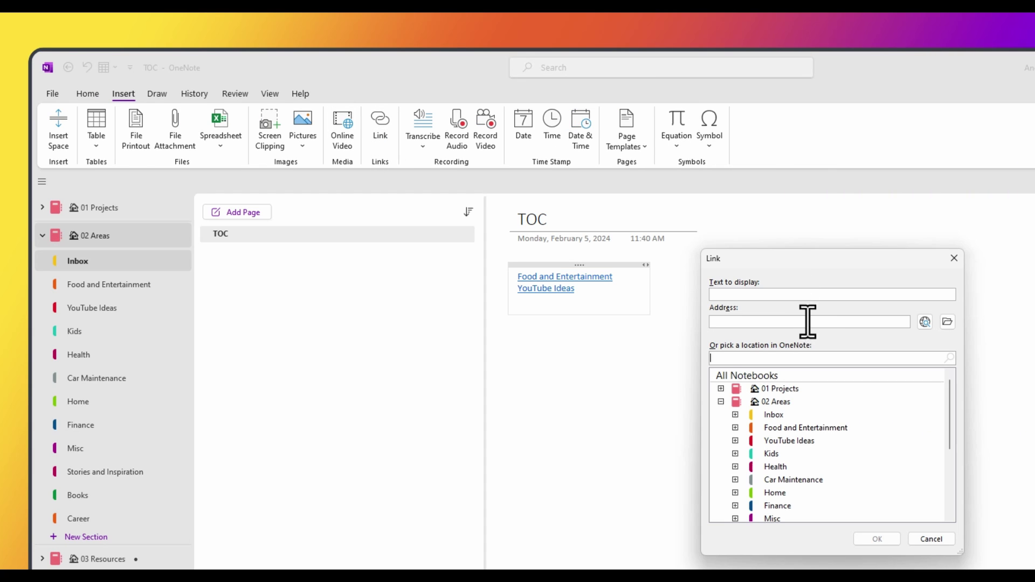
click(775, 456)
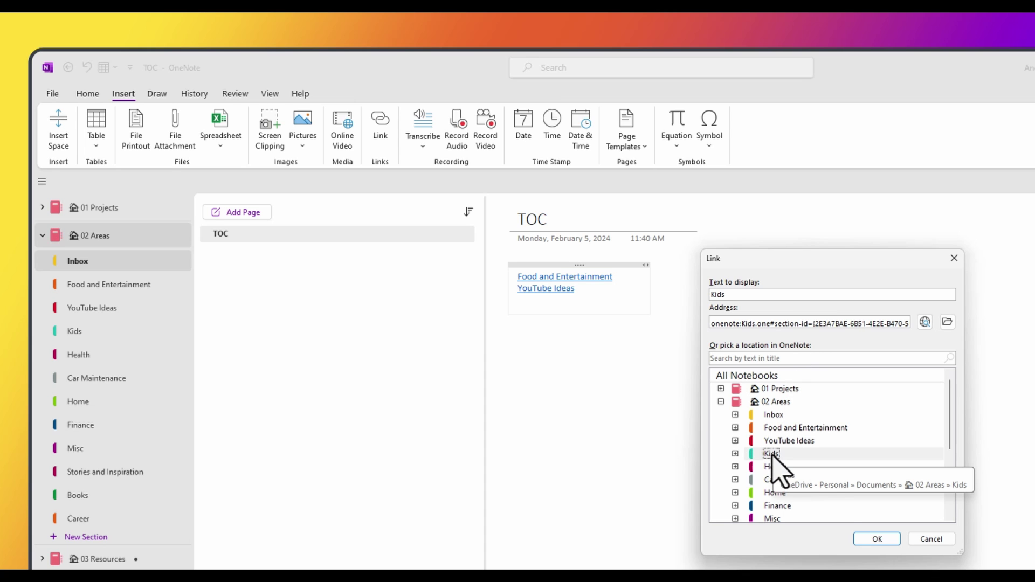
click(876, 539)
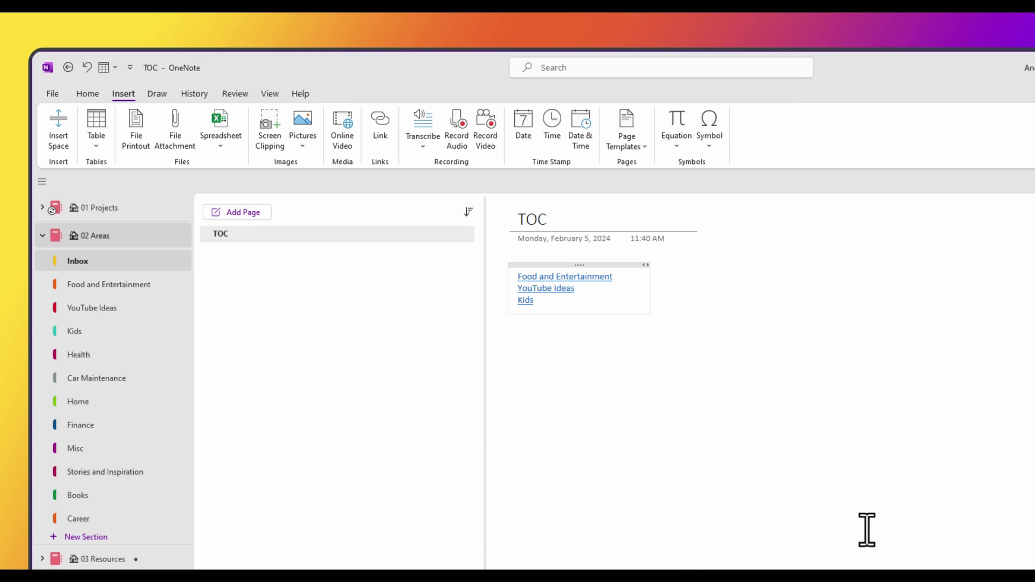
click(378, 135)
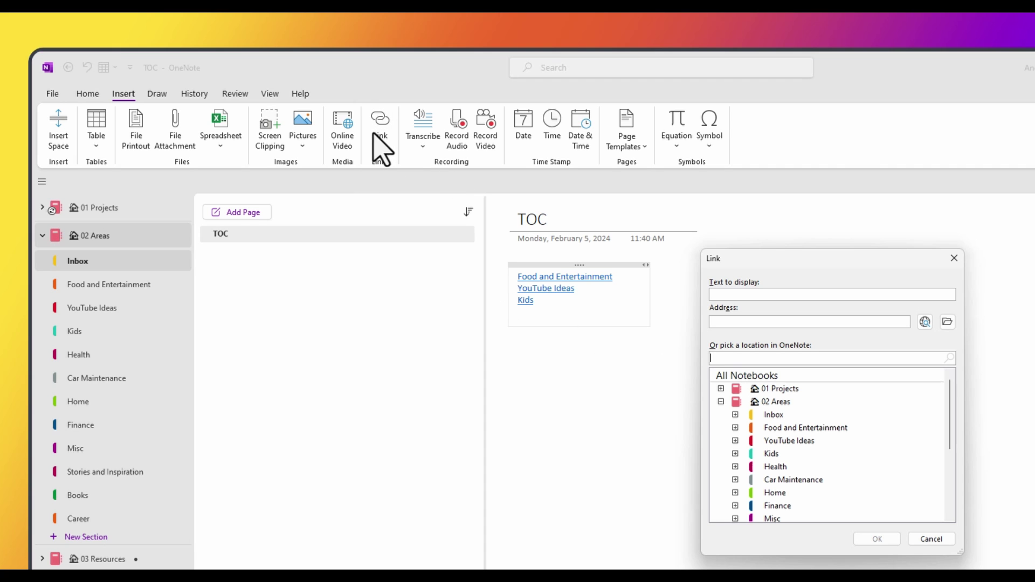
click(776, 467)
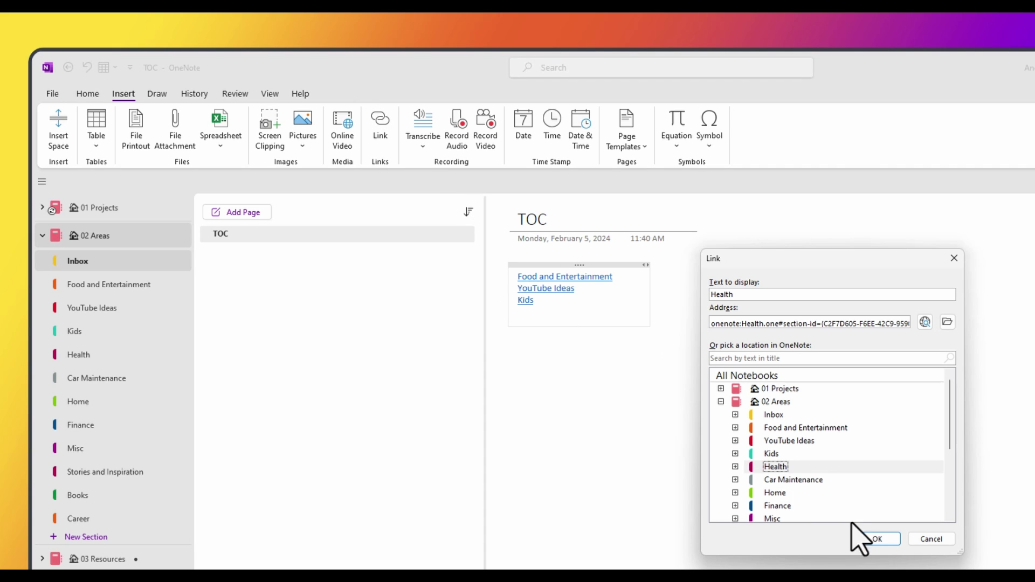
click(877, 539)
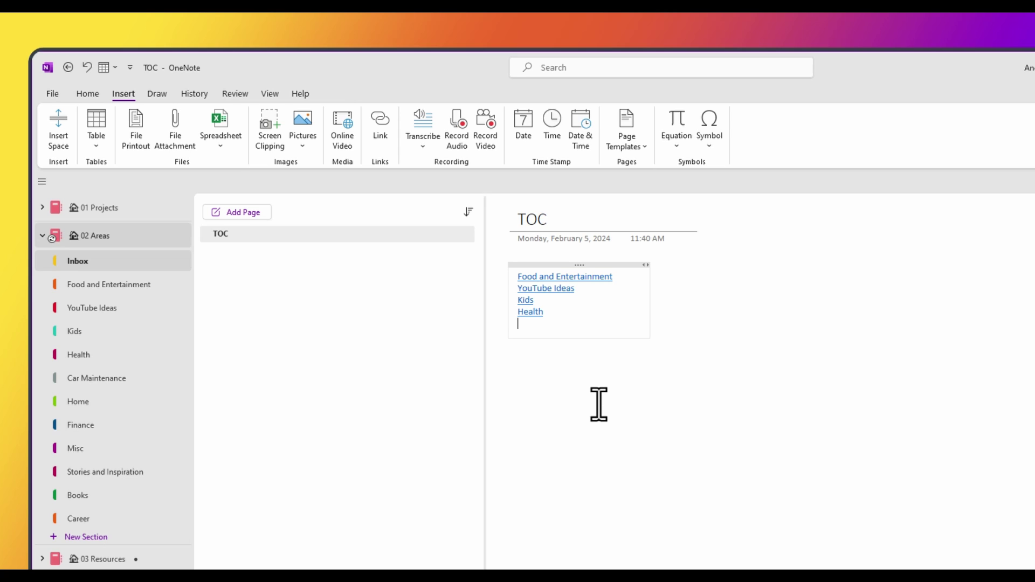
Change the Kids link's display text to 'Kids Activities' and follow it to confirm.
right_click(525, 309)
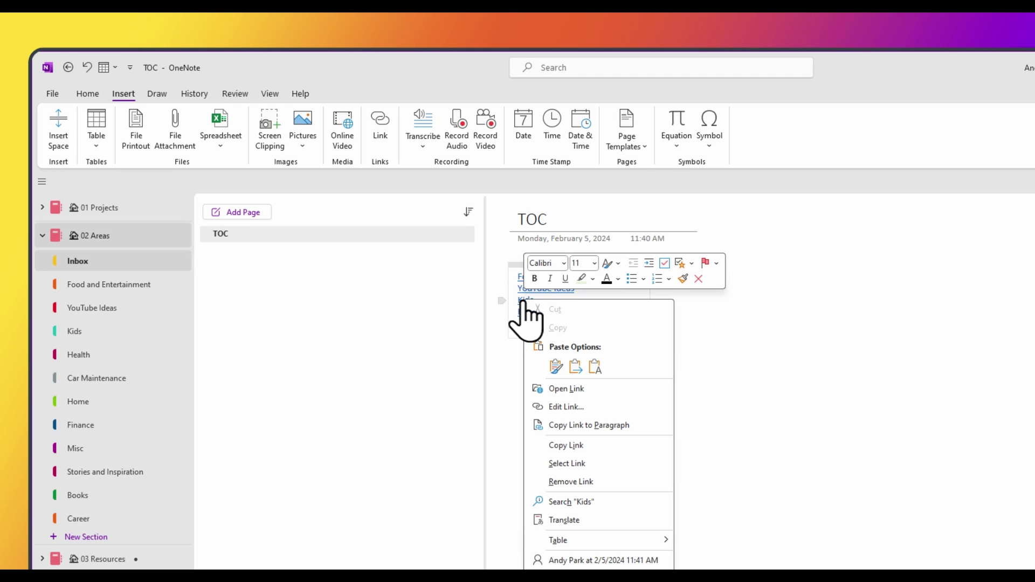
click(578, 408)
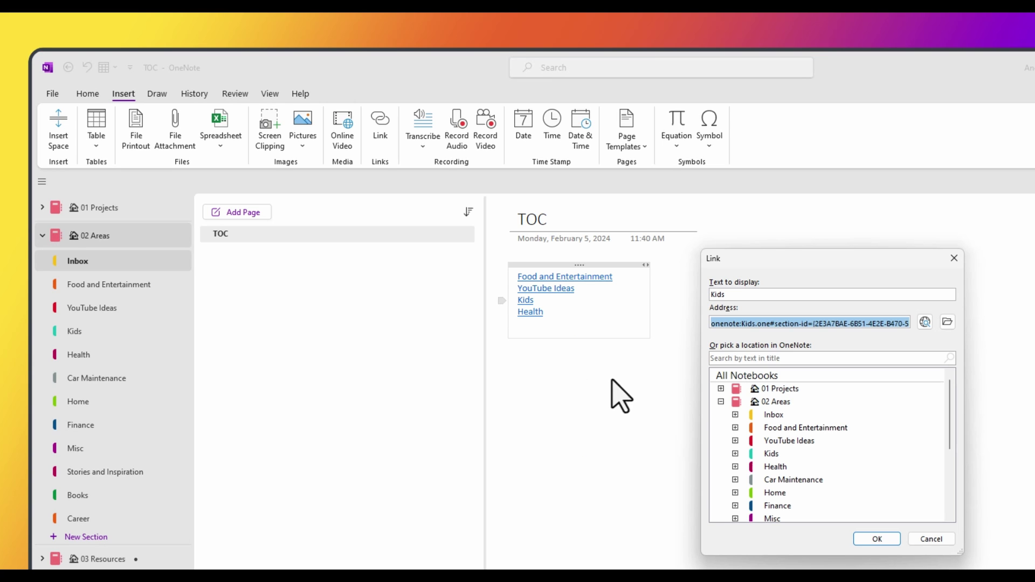
click(737, 295)
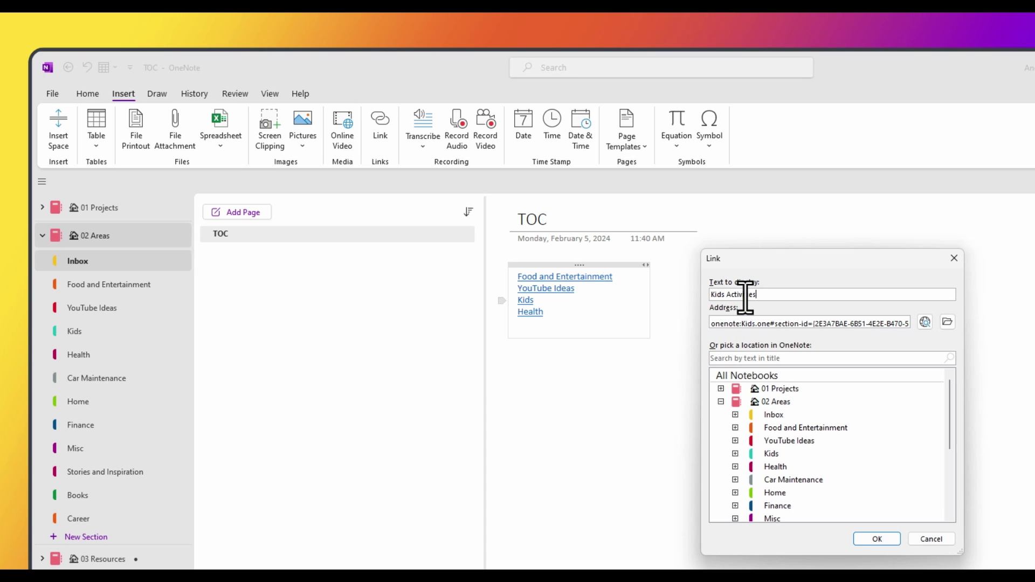
click(876, 539)
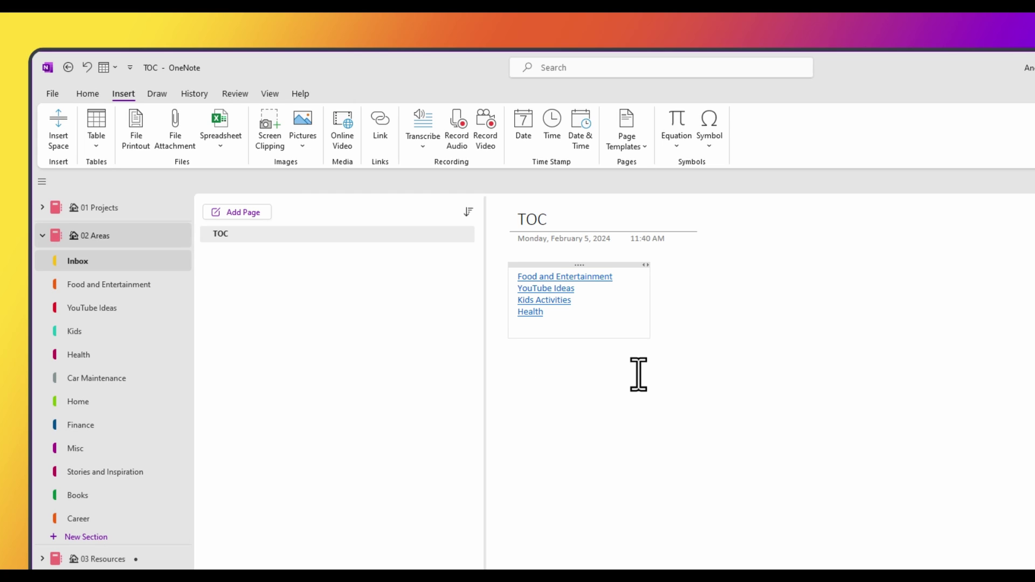
click(558, 306)
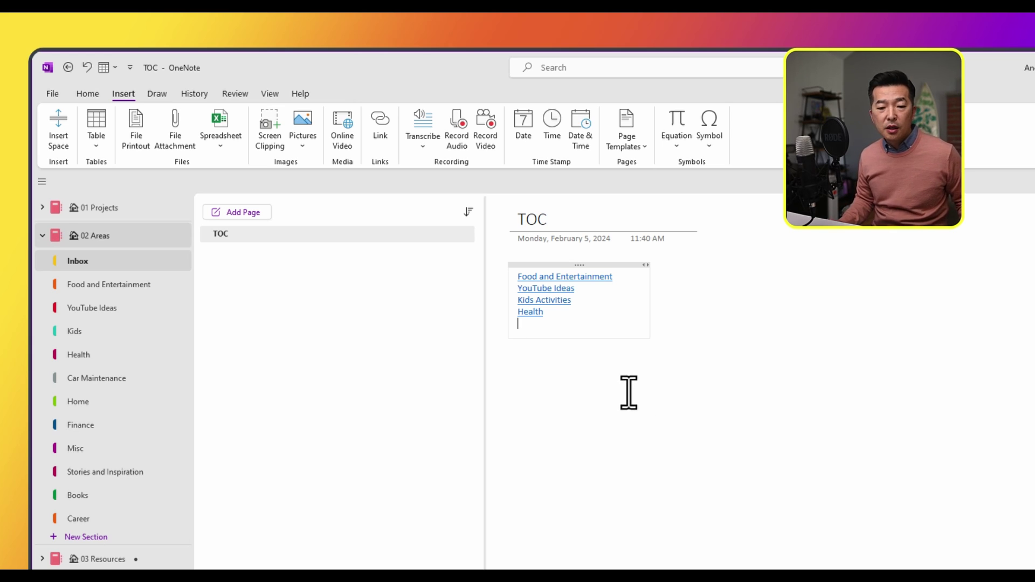
Insert a Car Maintenance section link, test it, and return to the TOC page.
click(380, 129)
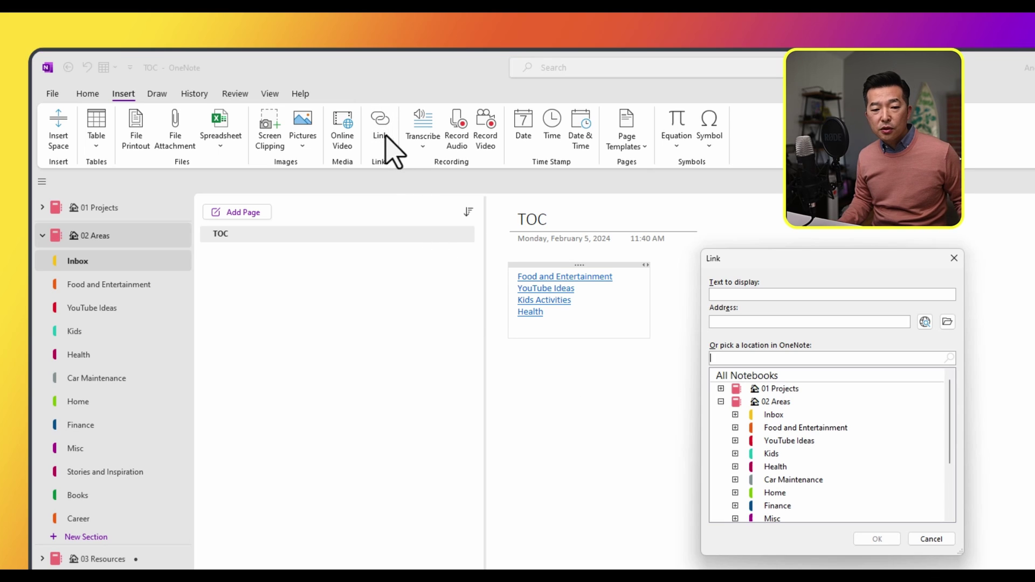
click(812, 480)
click(877, 539)
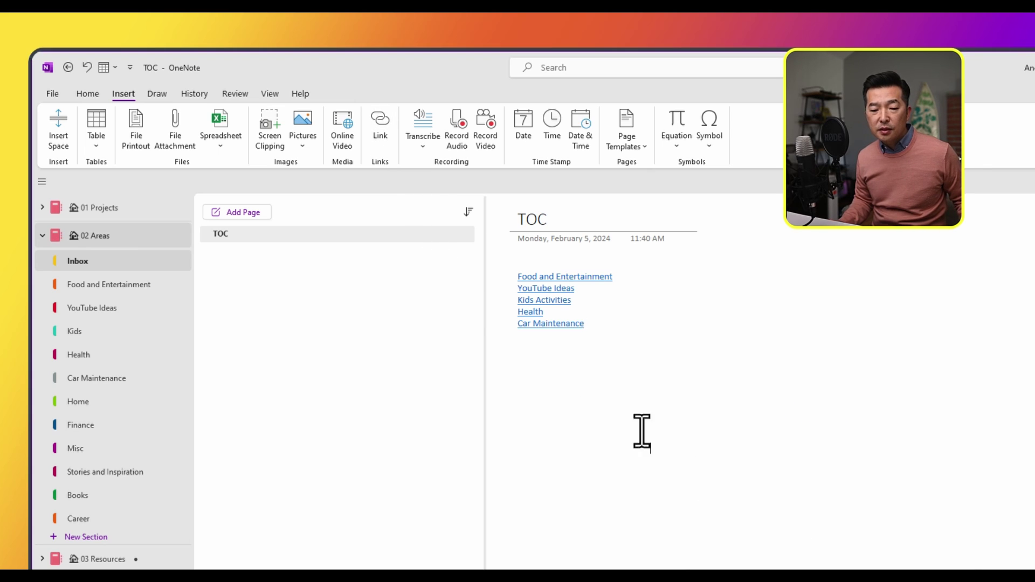
click(544, 324)
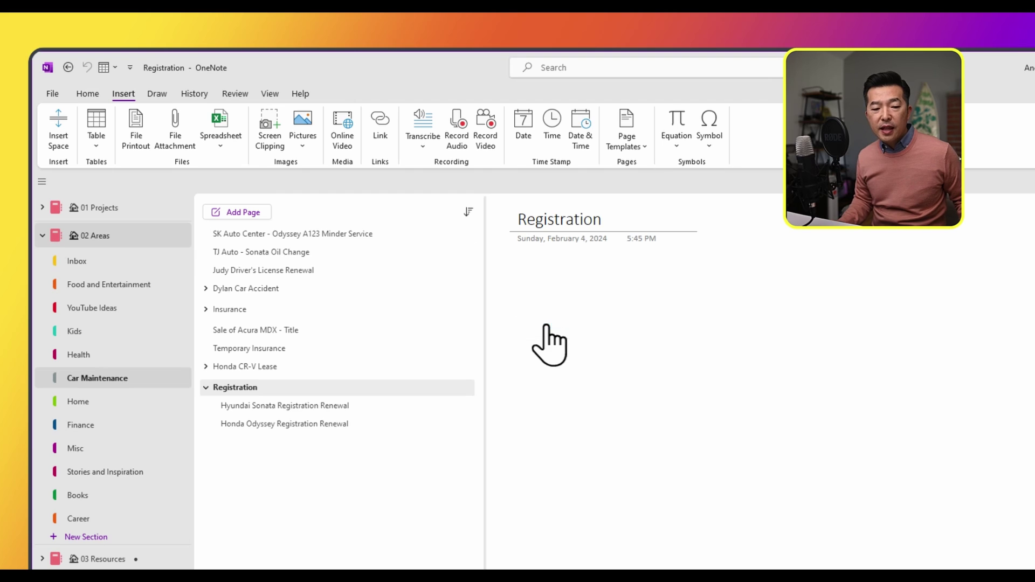
click(205, 388)
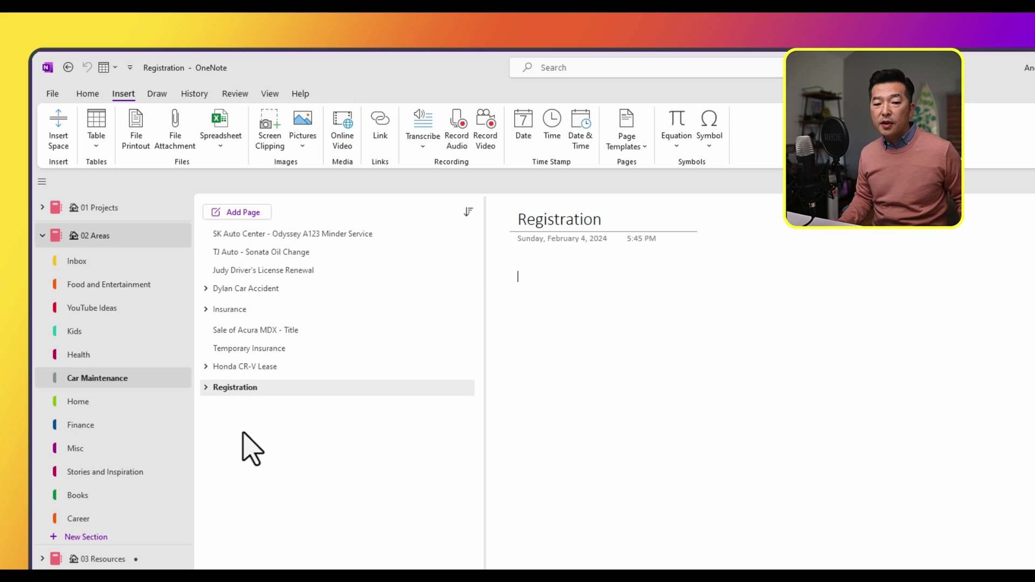
click(86, 262)
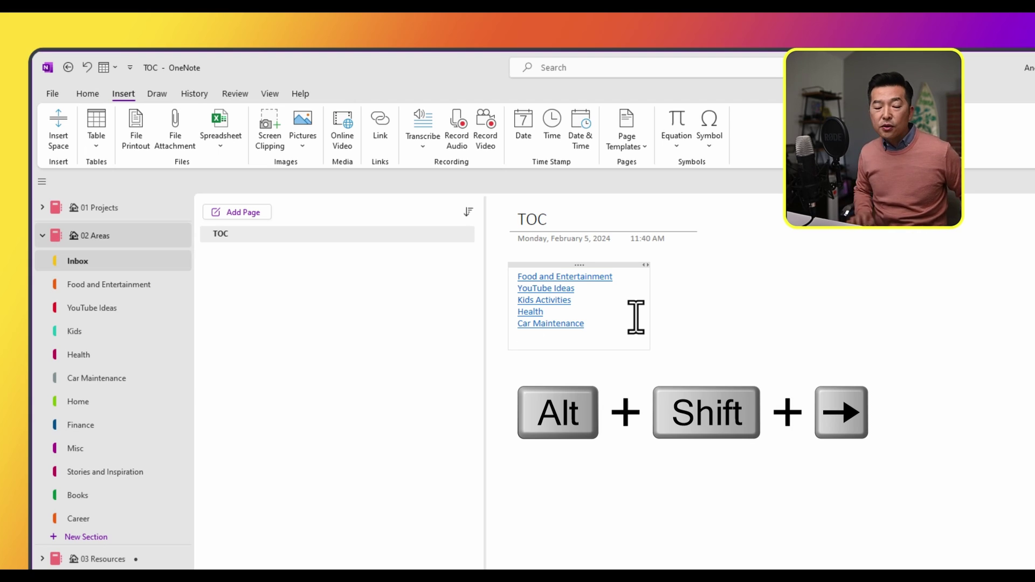
Insert a Honda CR-V Lease page link under the Car Maintenance entry.
click(382, 129)
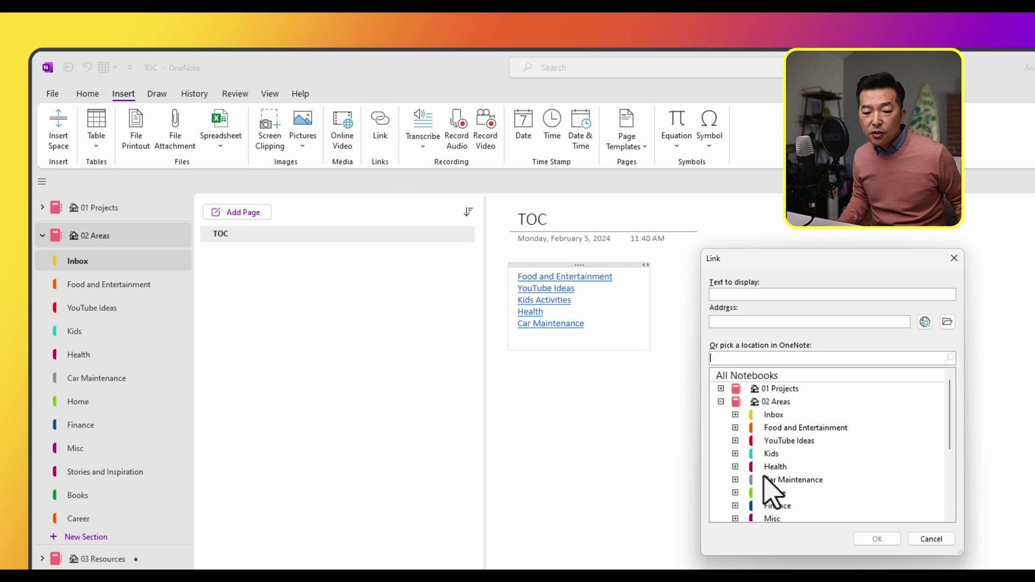
click(736, 480)
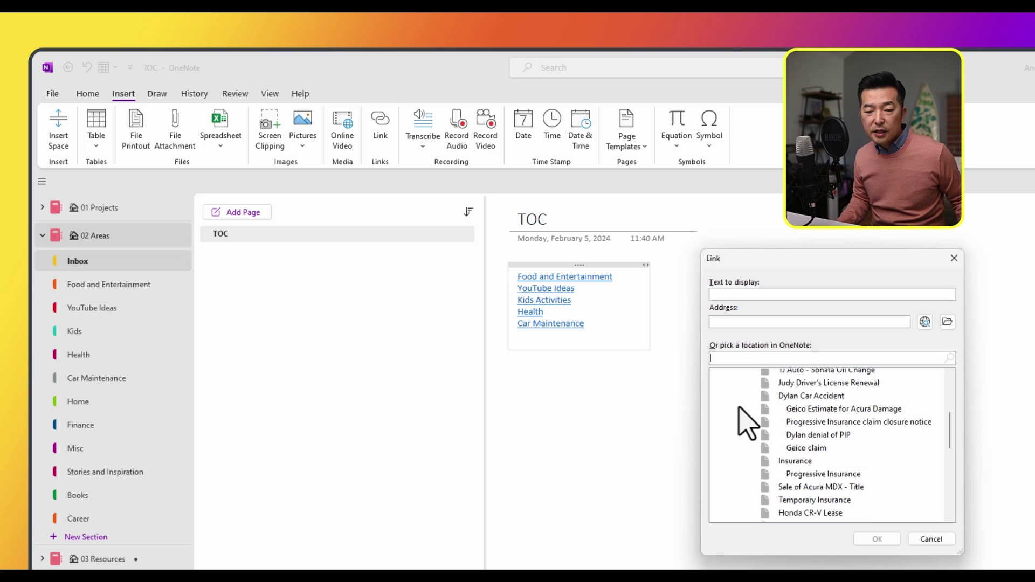
scroll(740, 427, down, 2)
scroll(850, 488, down, 3)
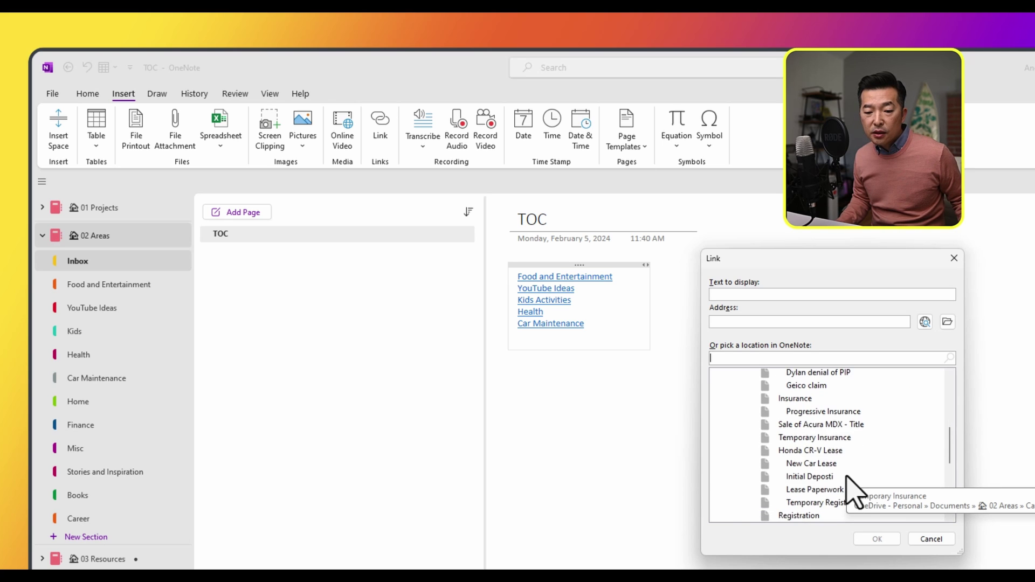
scroll(809, 482, up, 2)
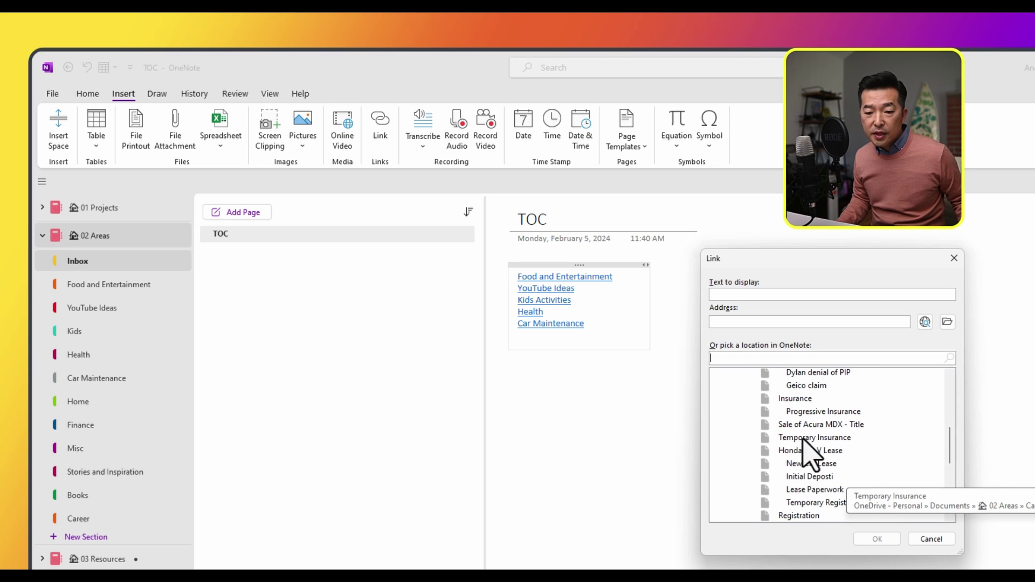
click(789, 452)
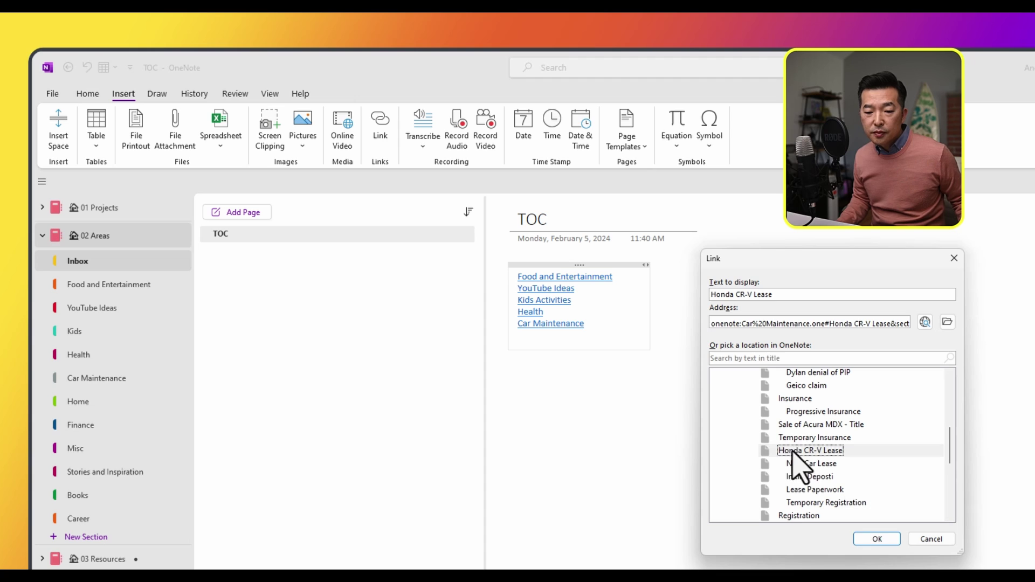
click(877, 539)
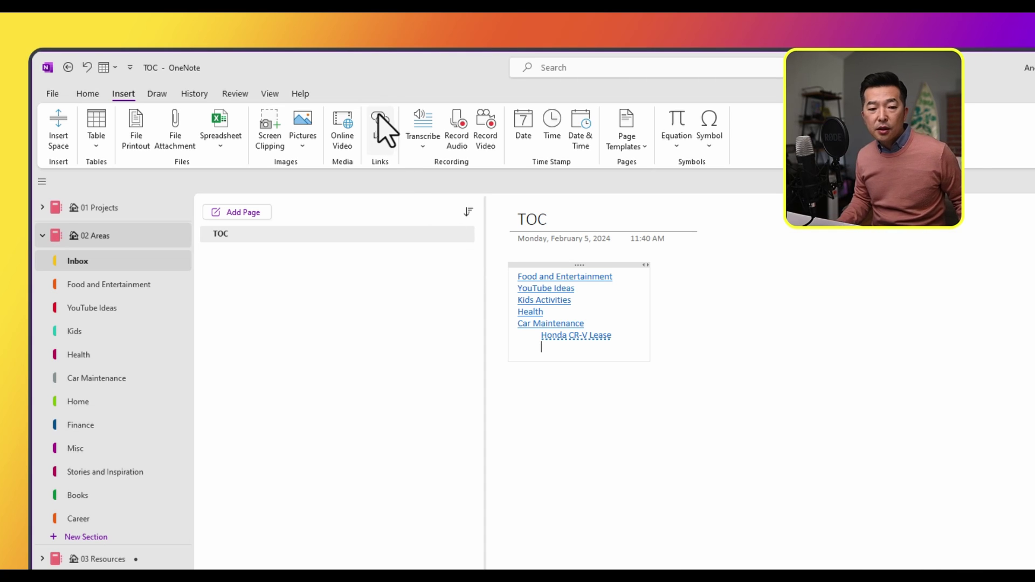
Insert a Registration page link beneath Honda CR-V Lease and test it.
click(382, 132)
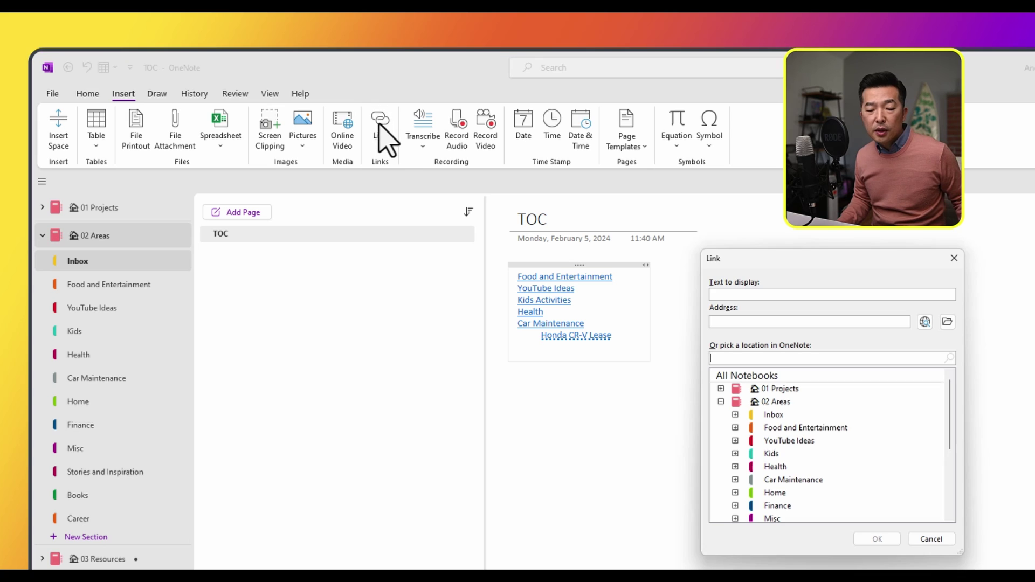
click(736, 480)
scroll(858, 474, down, 4)
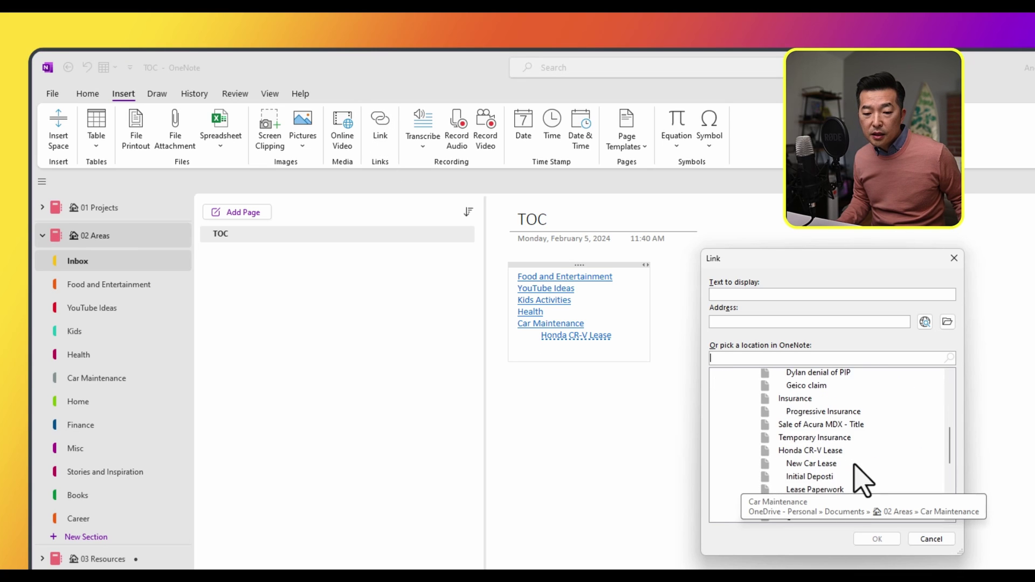
click(820, 486)
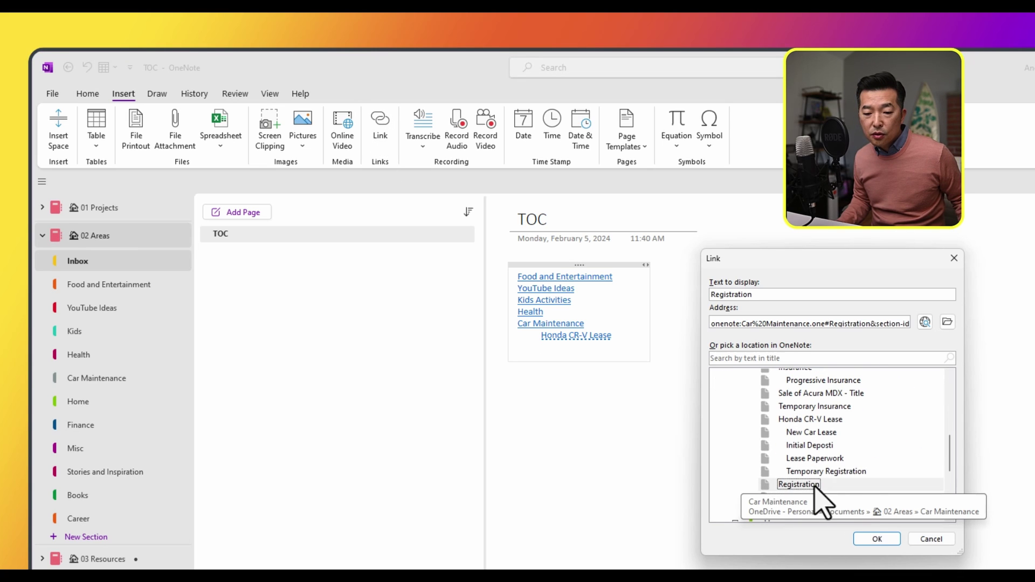
click(881, 539)
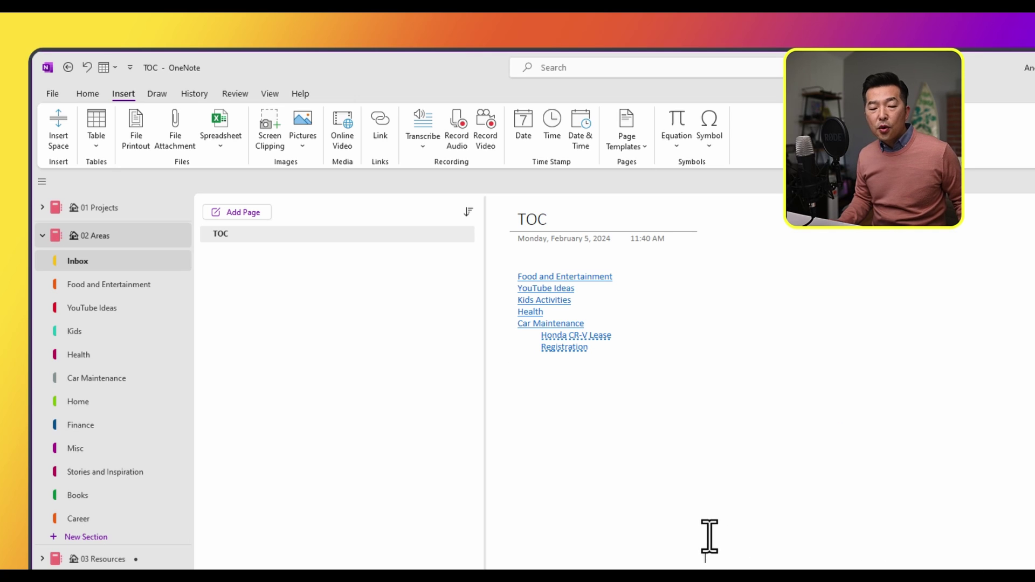
click(556, 348)
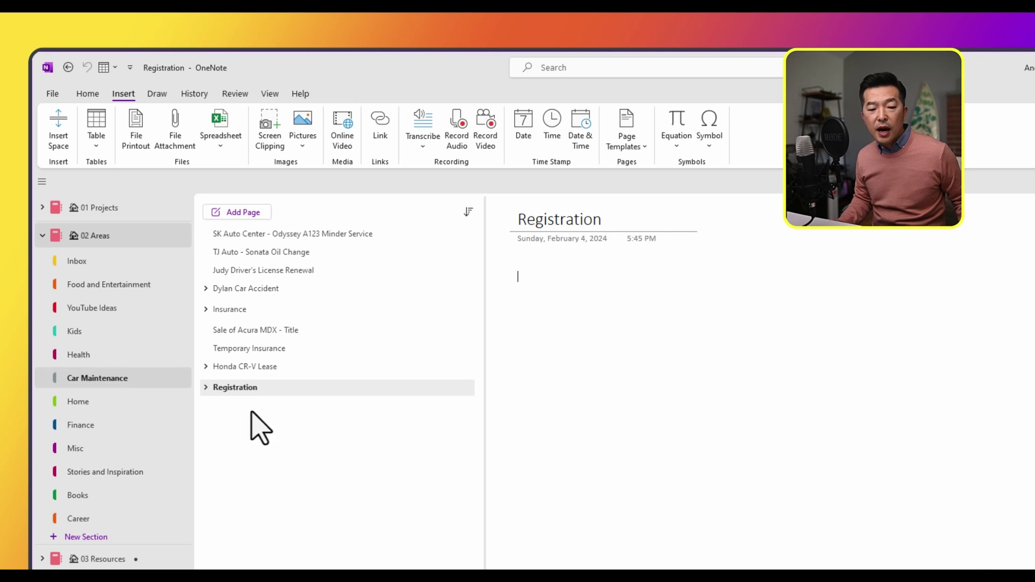
click(206, 388)
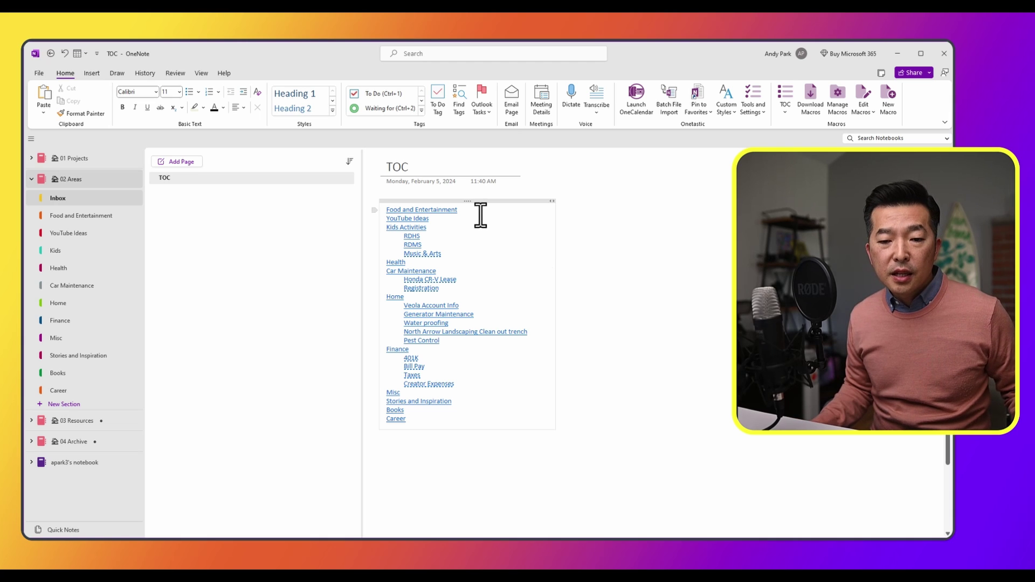
Apply 1., a. outline numbering to all the TOC links.
click(469, 201)
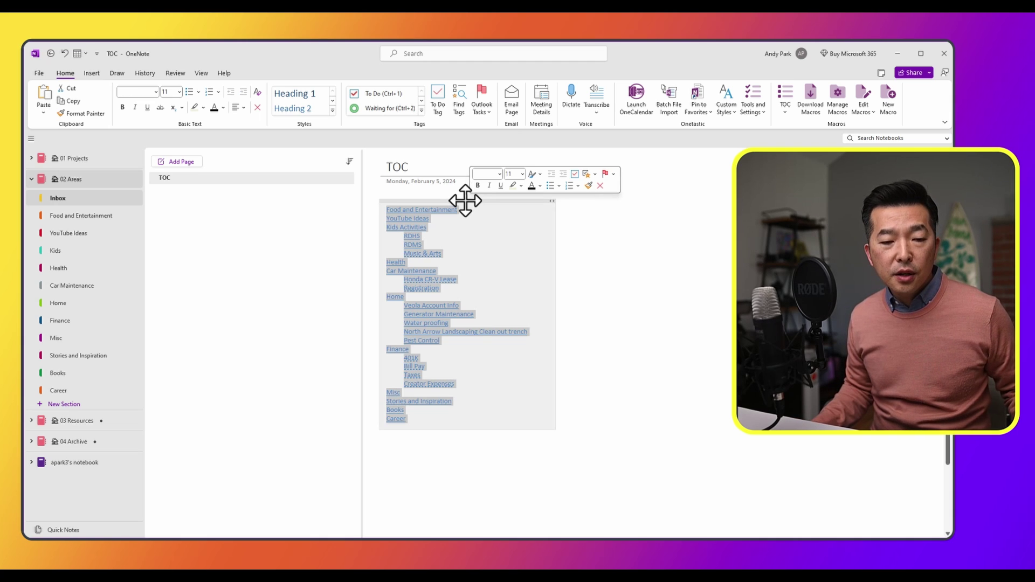
click(210, 92)
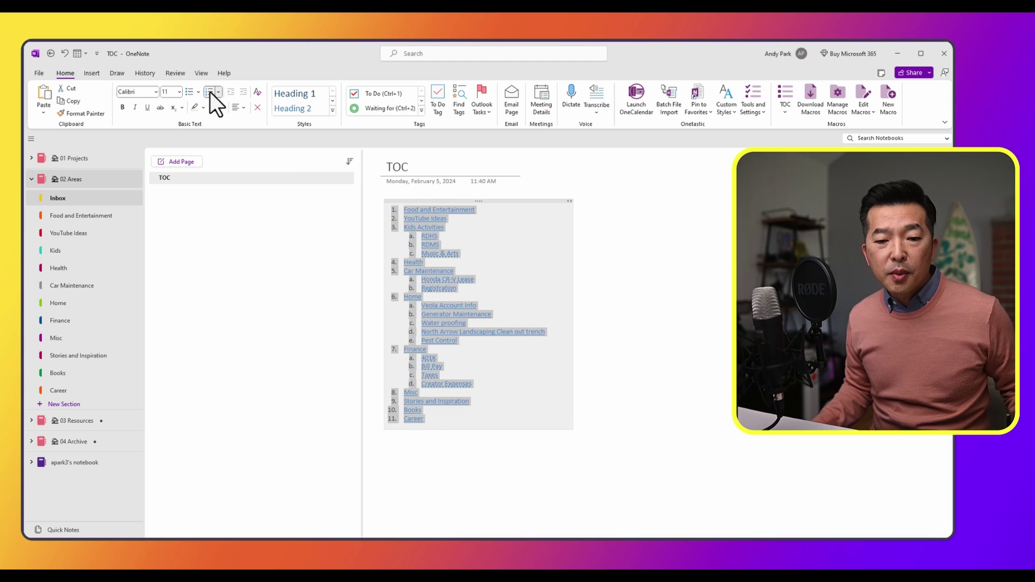
click(717, 323)
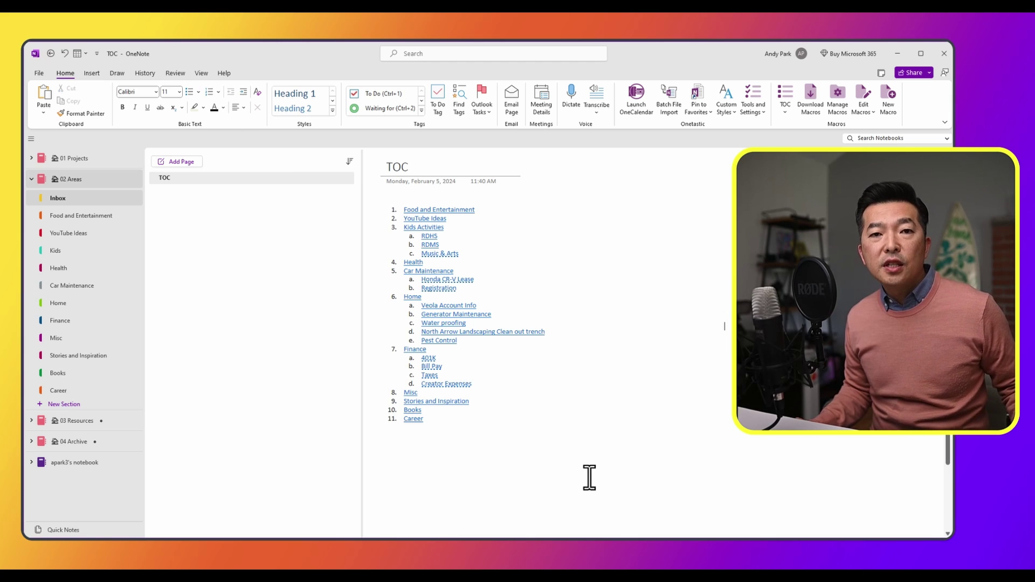
click(504, 458)
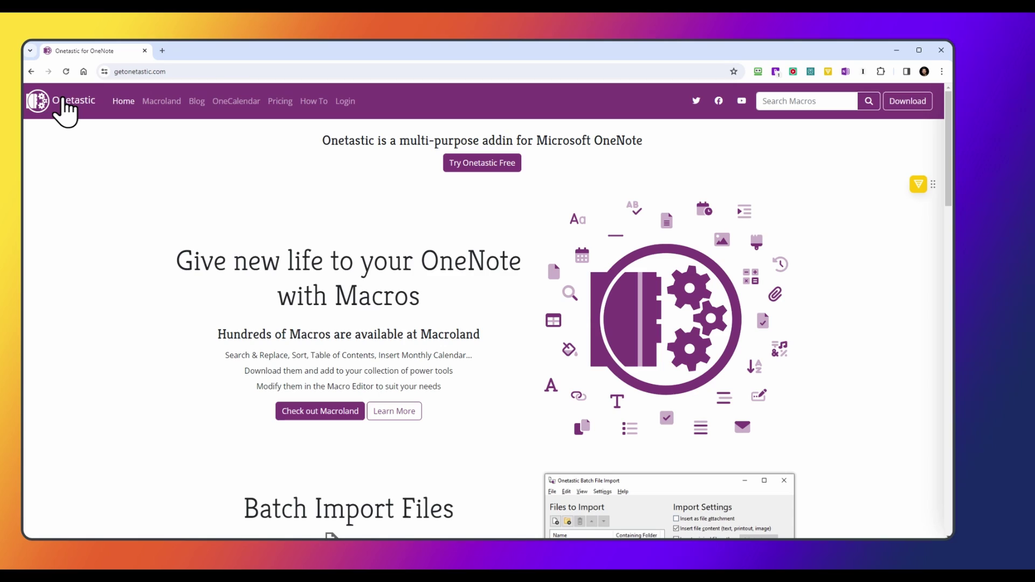
Check Onetastic's pricing, then reach the free download page offering 32-bit and 64-bit 5.12.0 builds.
click(280, 103)
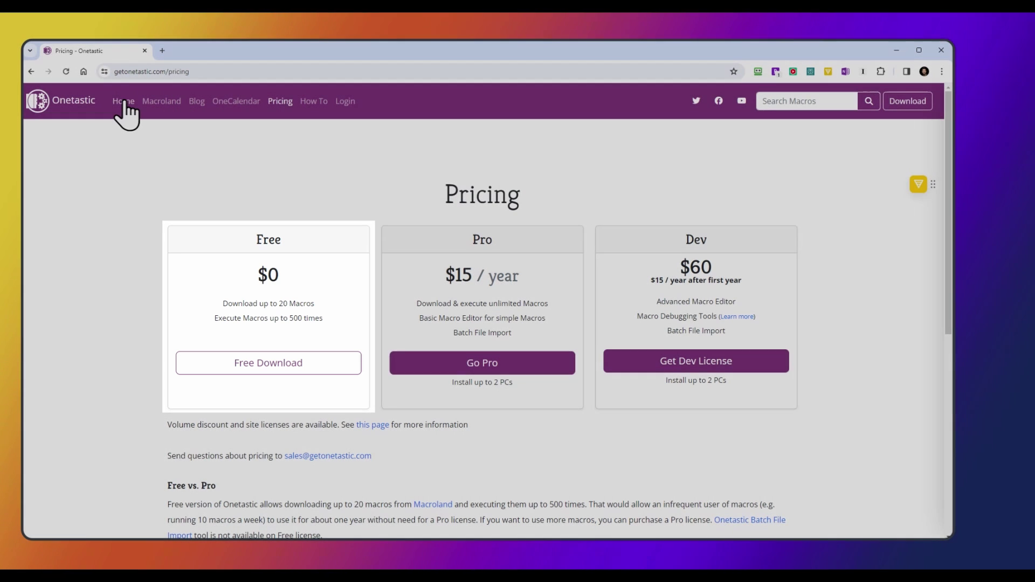
click(124, 102)
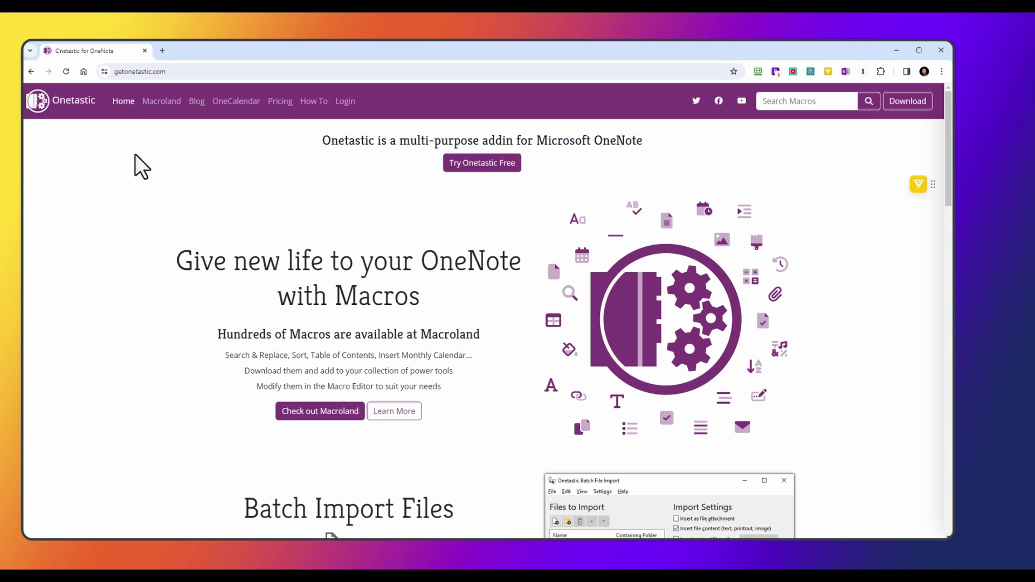
click(485, 166)
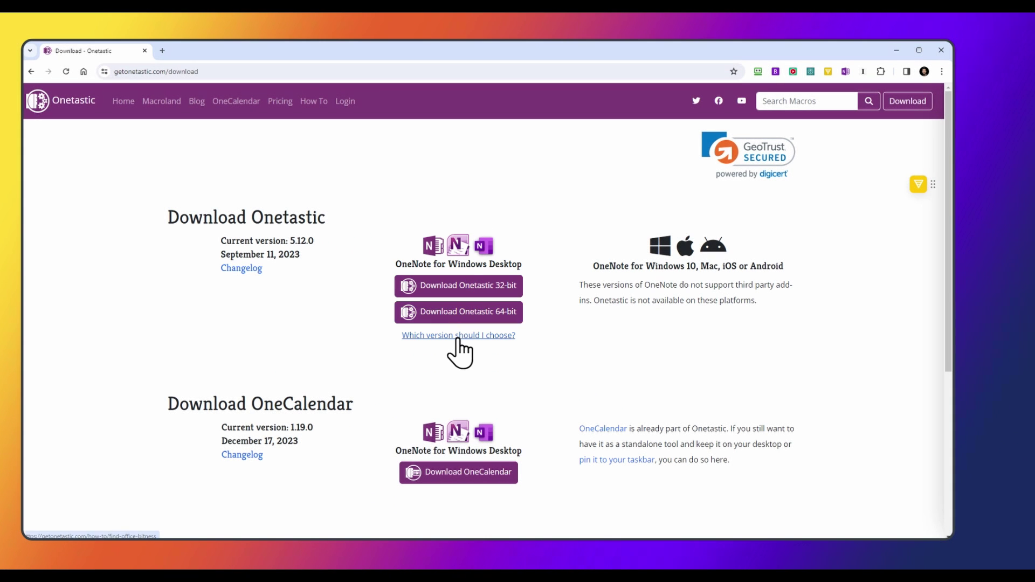
click(458, 336)
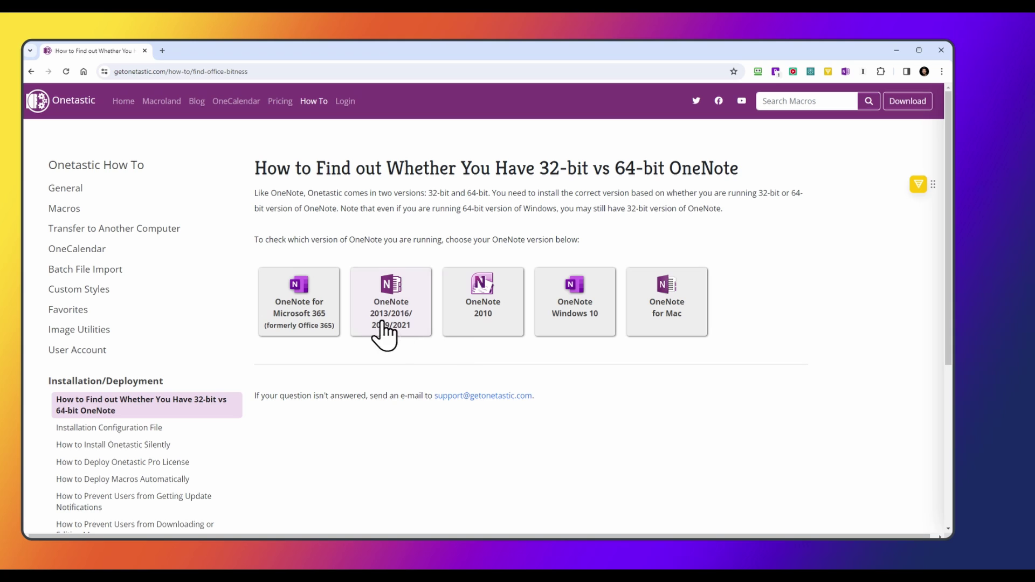
click(306, 302)
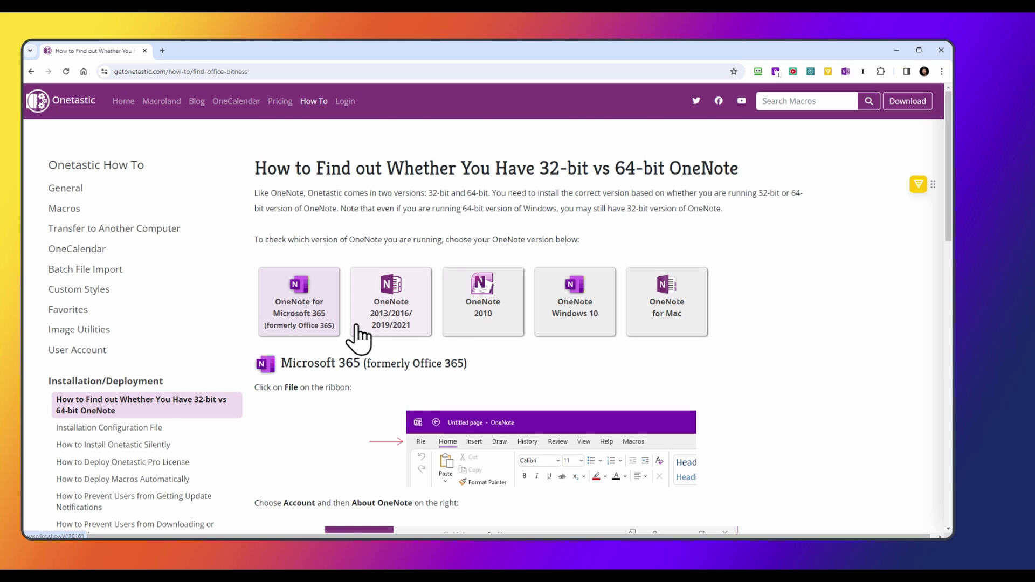
scroll(357, 329, down, 3)
scroll(356, 326, down, 4)
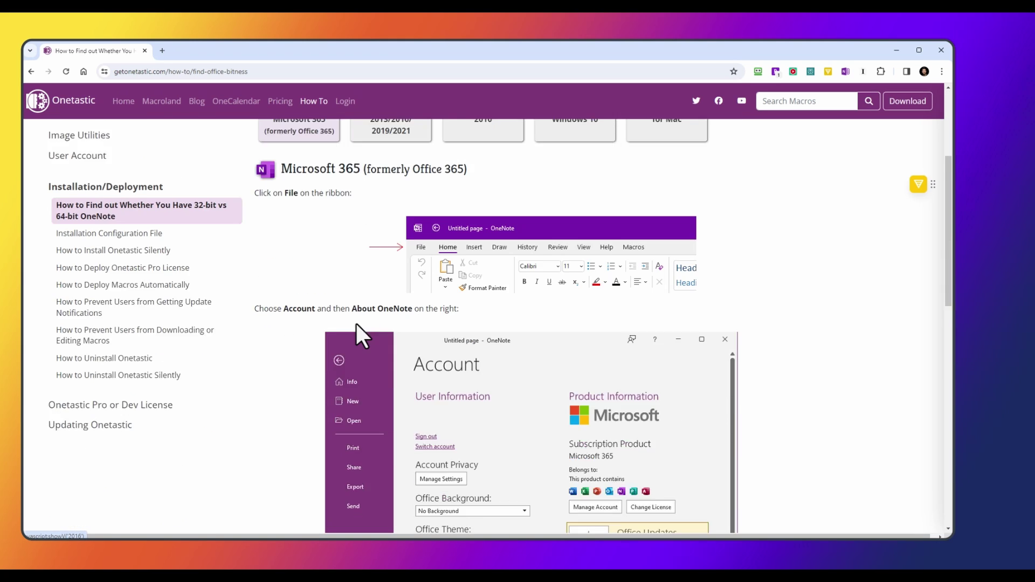
scroll(356, 322, down, 1)
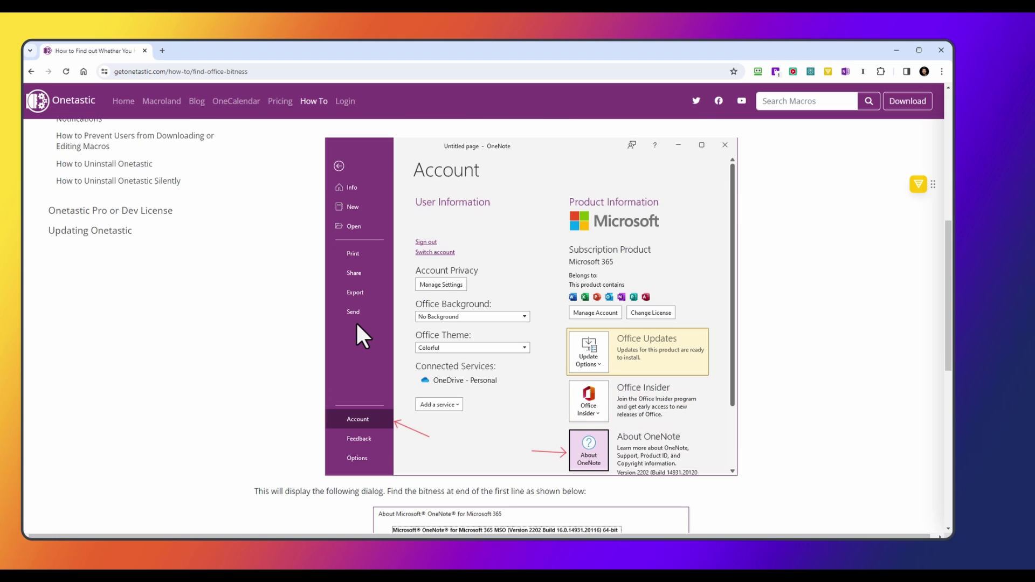
scroll(356, 321, down, 4)
scroll(287, 412, up, 5)
scroll(287, 412, up, 3)
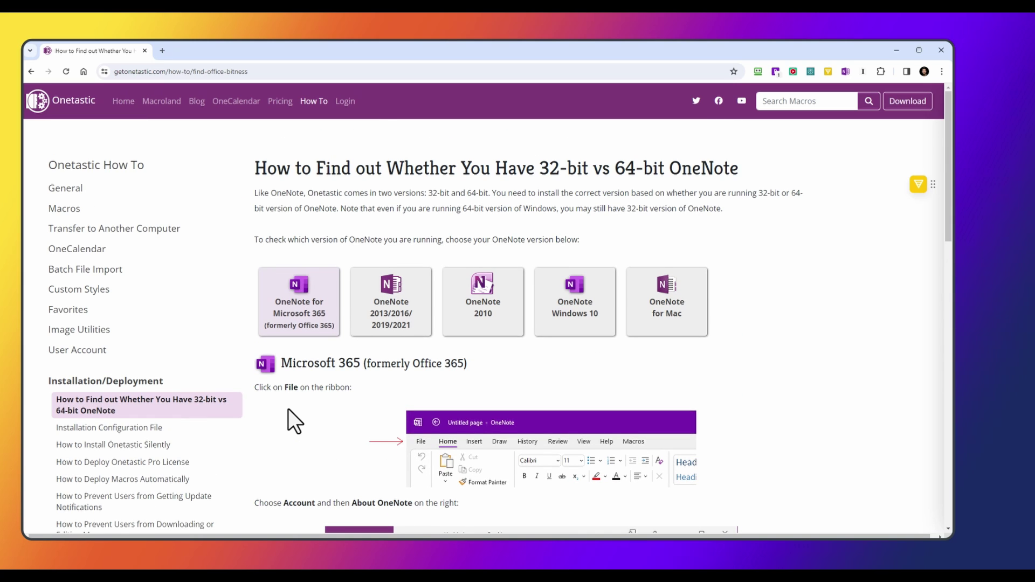
click(31, 72)
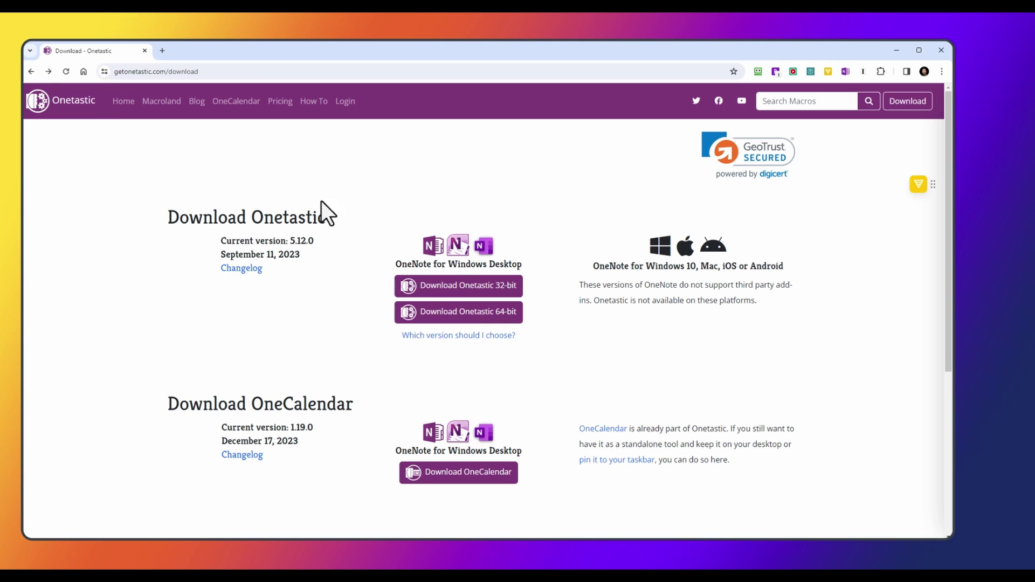
Accept the license, download and install the 64-bit Onetastic 5.12.0, then start OneNote.
click(485, 313)
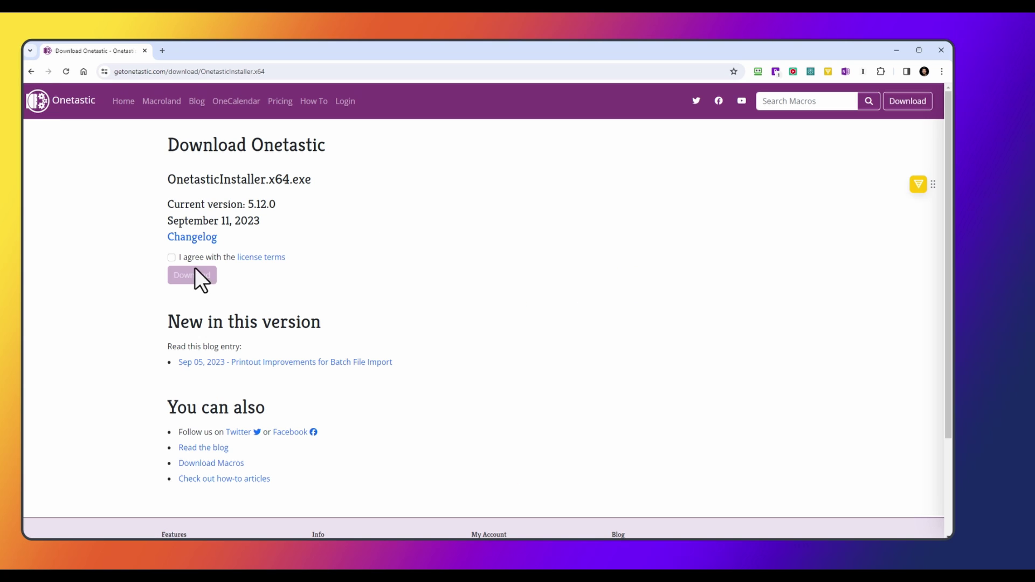
click(171, 258)
click(198, 279)
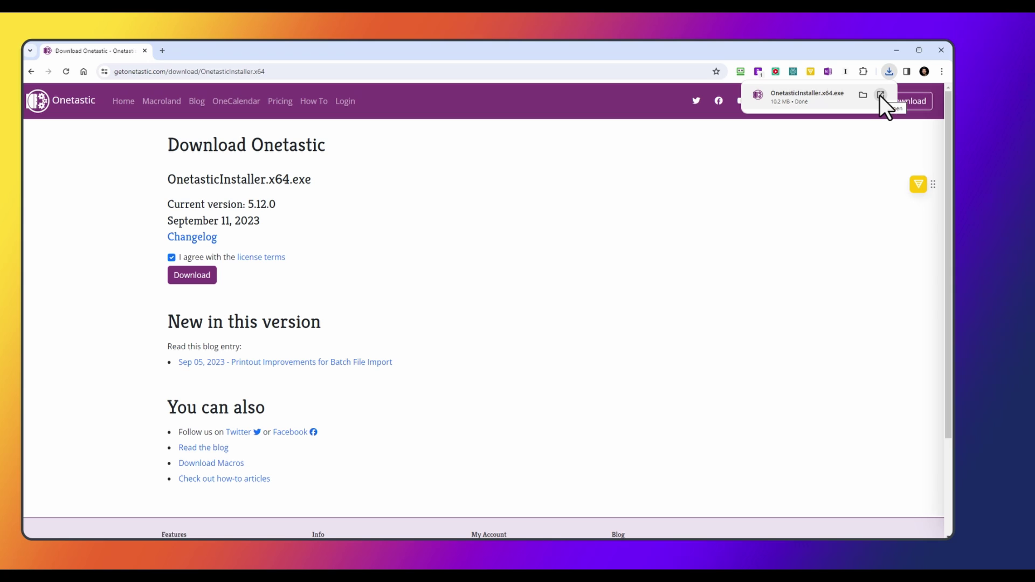
click(880, 95)
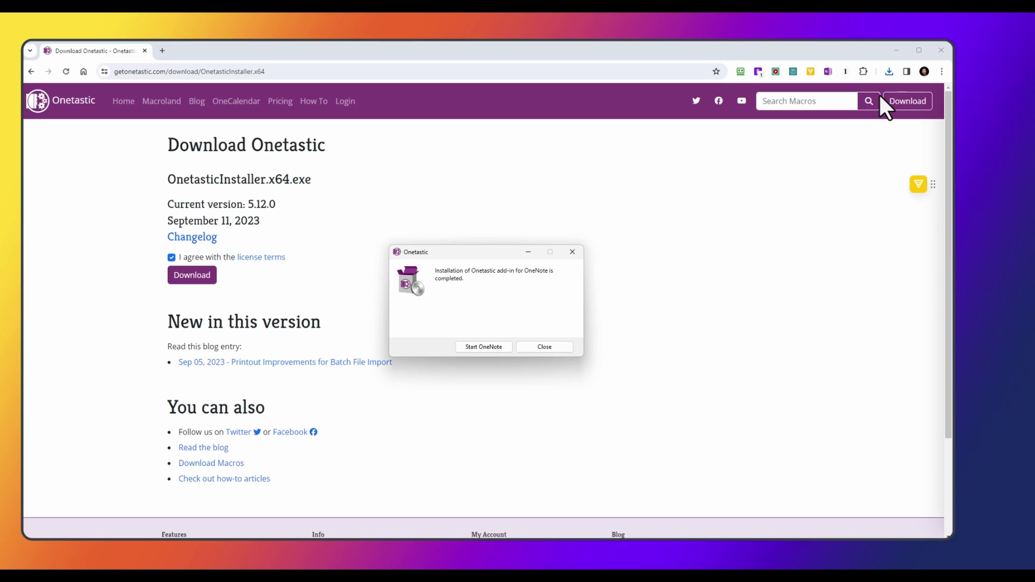
click(484, 347)
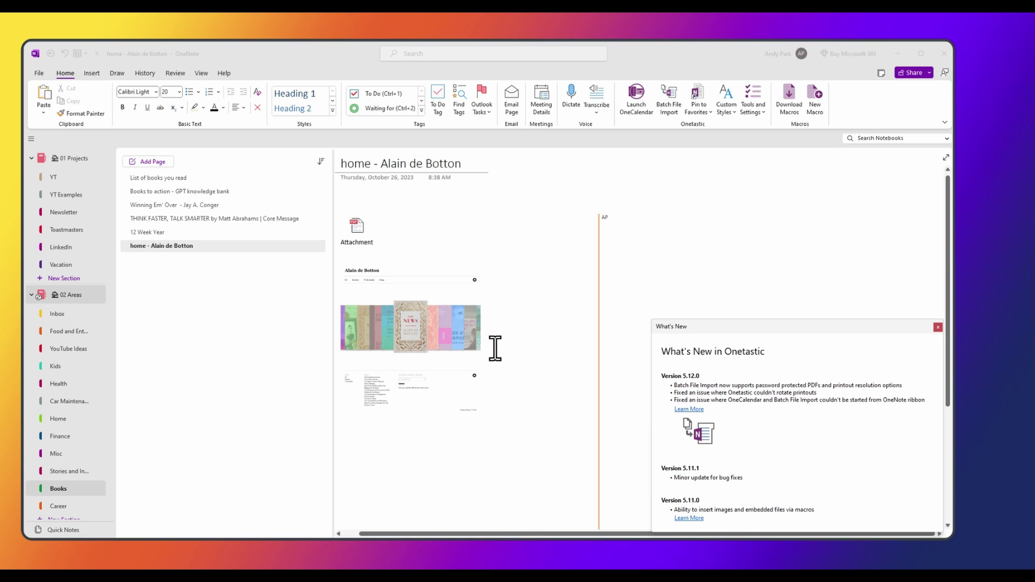
Close What's New in Onetastic and open Download Macros from the Home ribbon's Macros group.
click(939, 327)
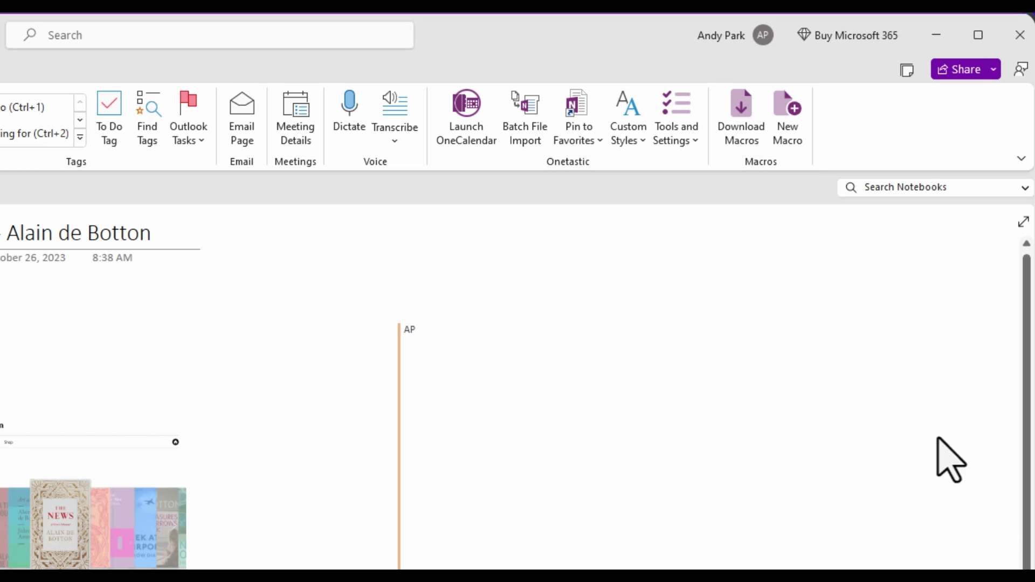
click(749, 123)
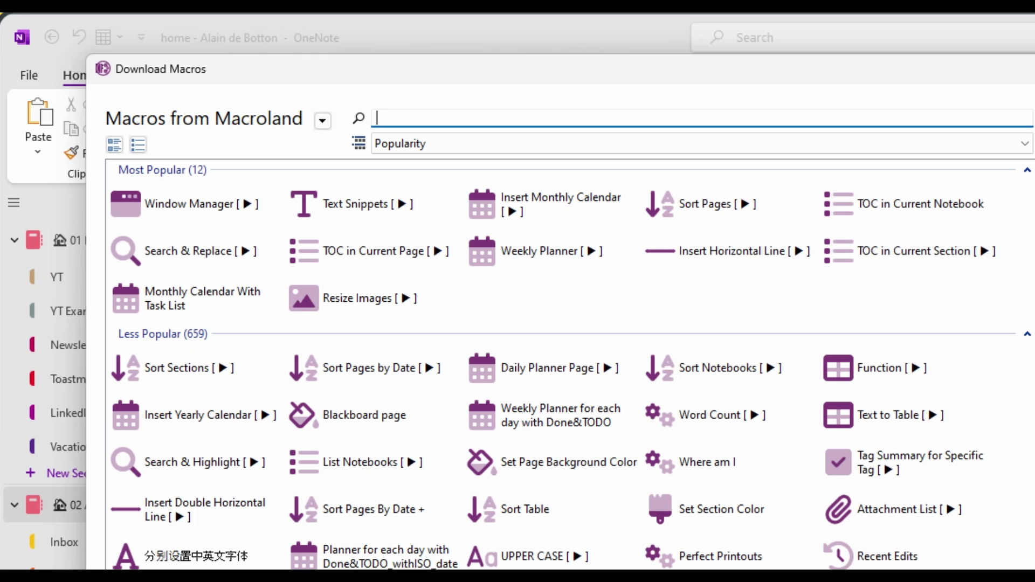
Search Macroland for 'toc', install TOC in Current Notebook, confirm it under installed macros, and close the window.
text(toc)
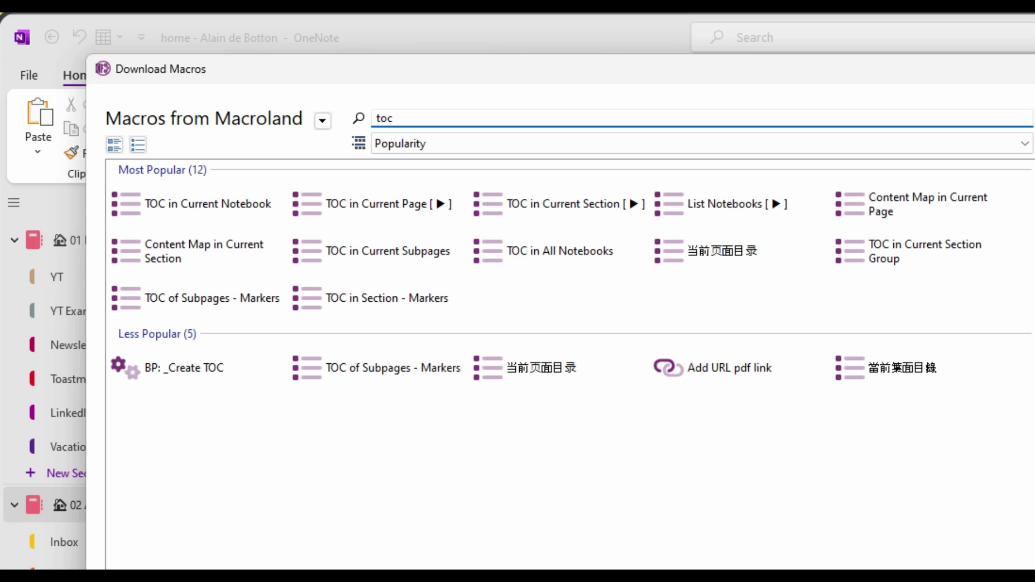
click(161, 205)
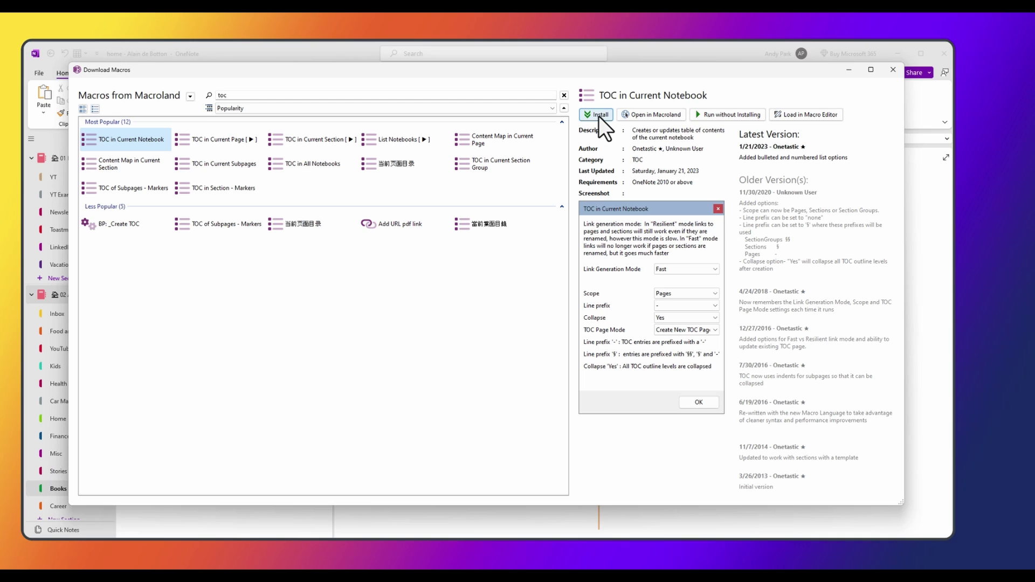
click(599, 115)
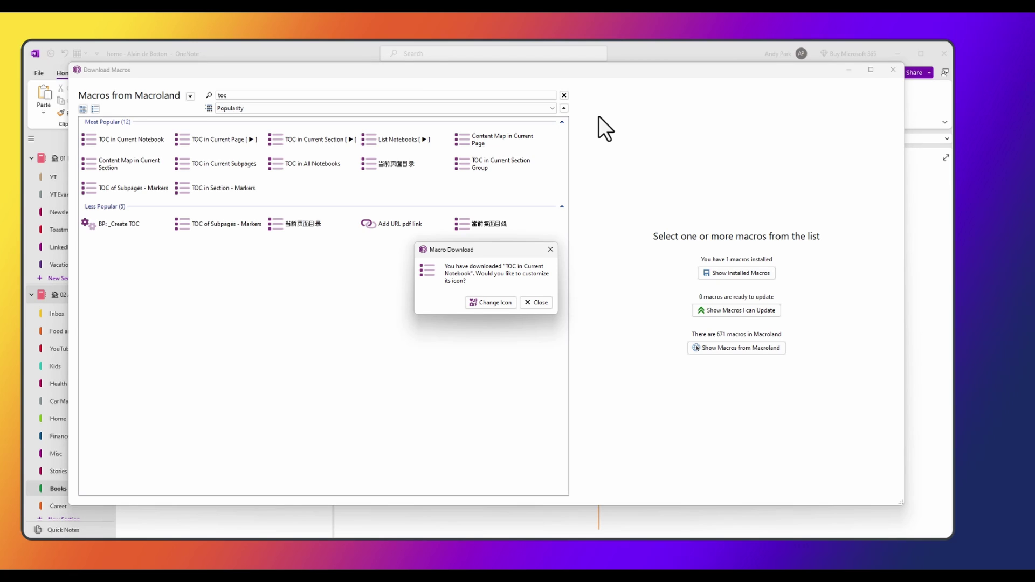
click(541, 304)
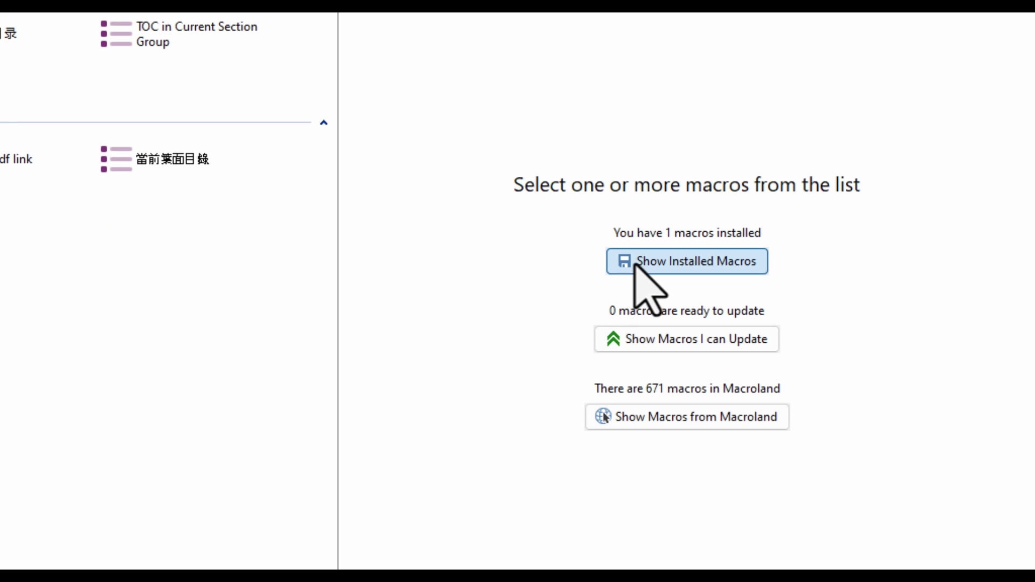
click(712, 274)
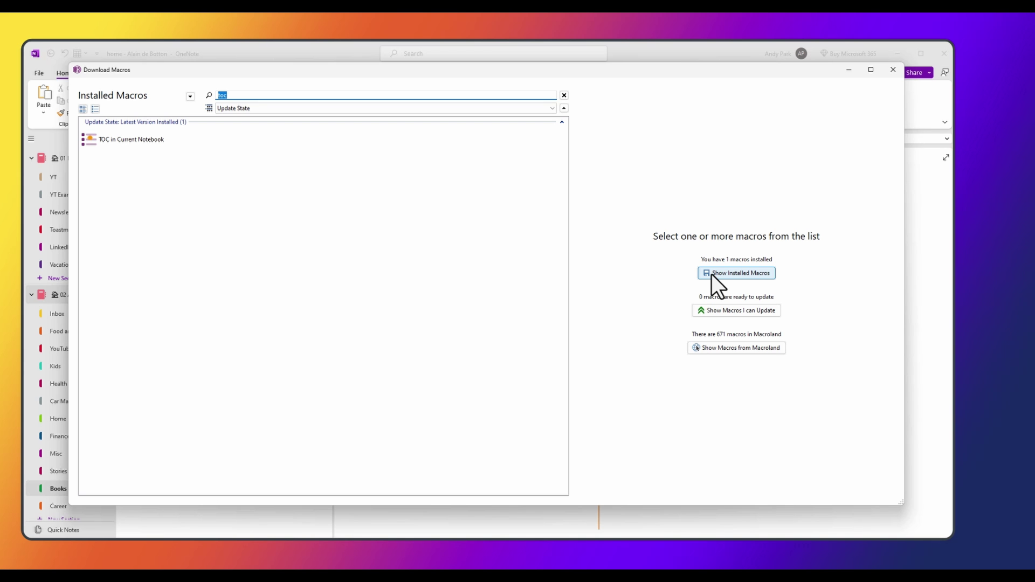
click(893, 70)
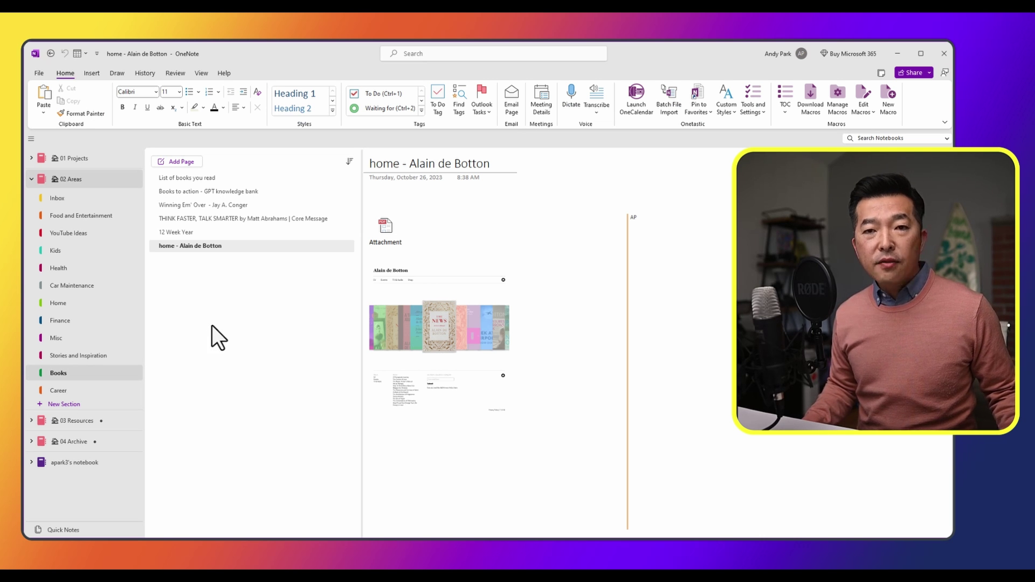
Add a new Untitled page to the Inbox section and run TOC > TOC in Current Notebook.
click(57, 196)
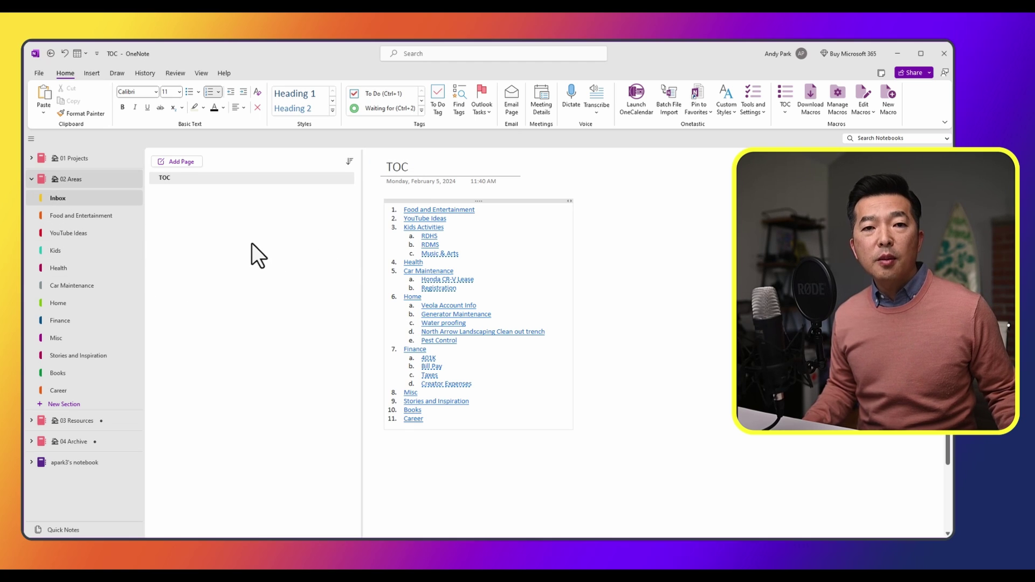
click(186, 159)
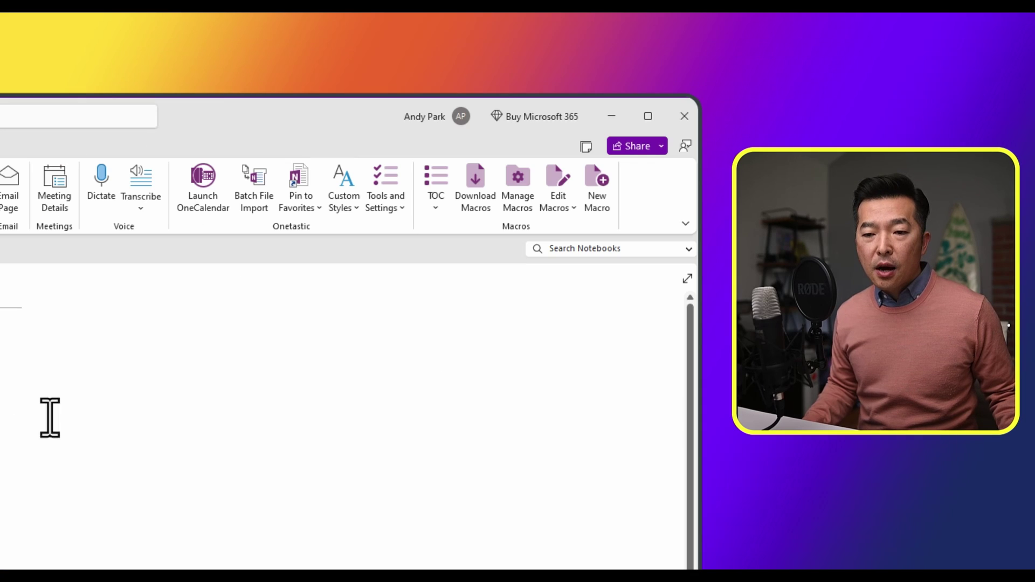
click(441, 186)
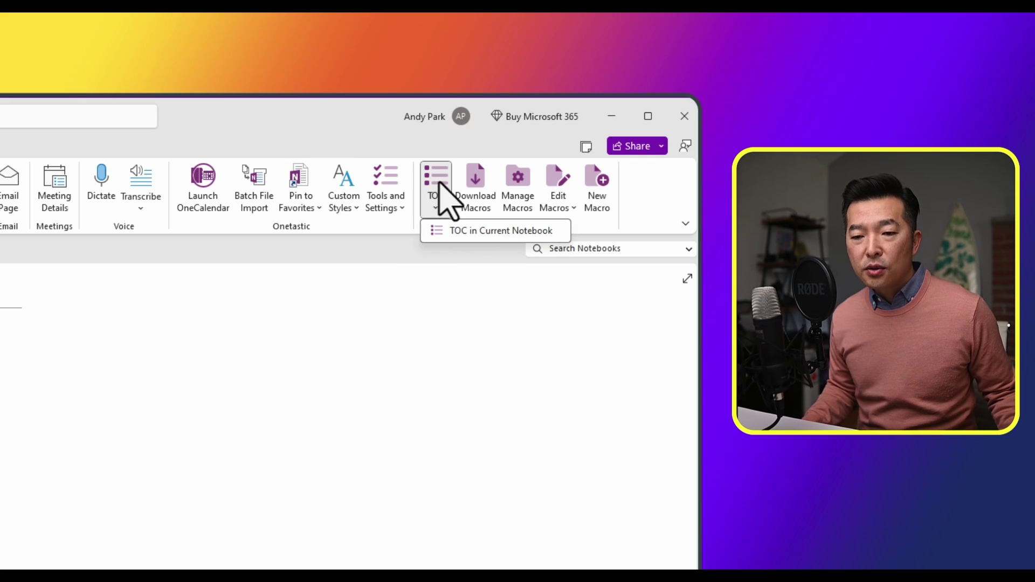
click(488, 238)
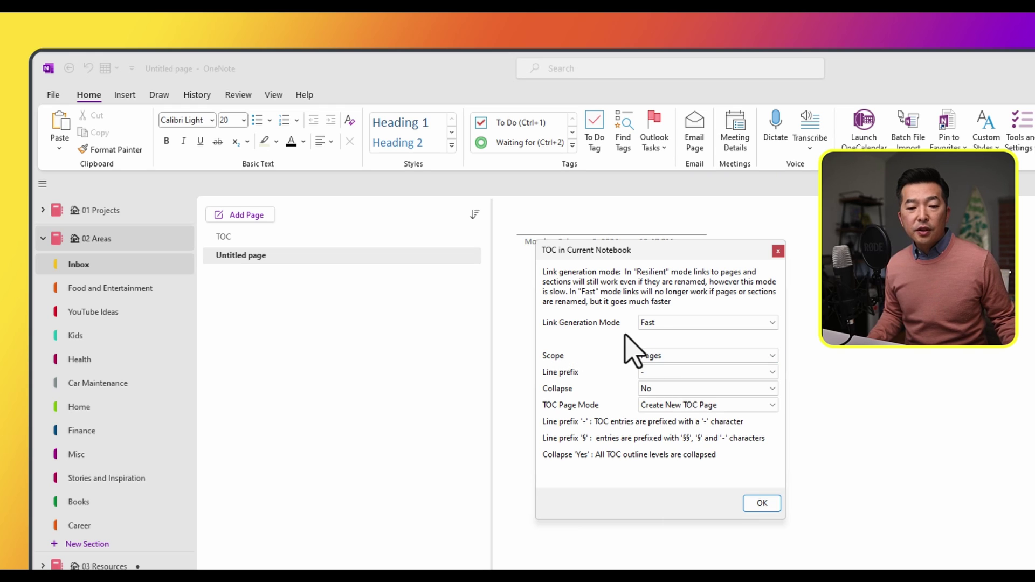
click(729, 324)
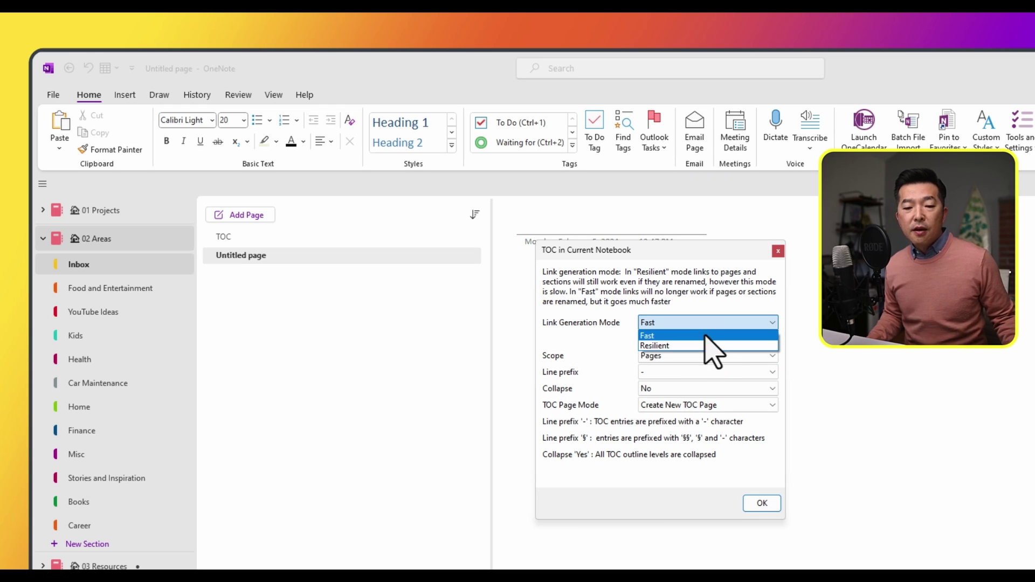
click(705, 335)
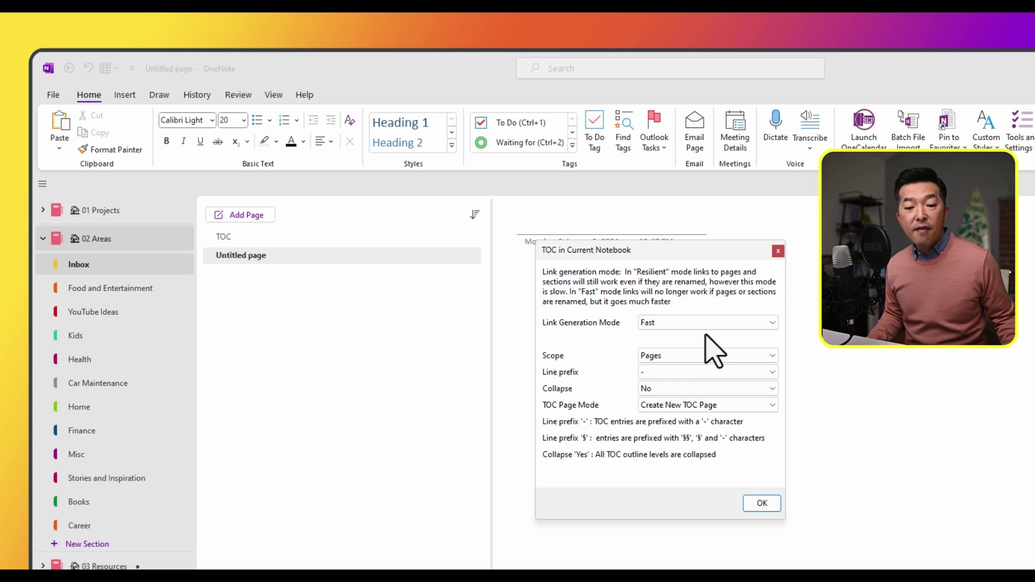
click(704, 325)
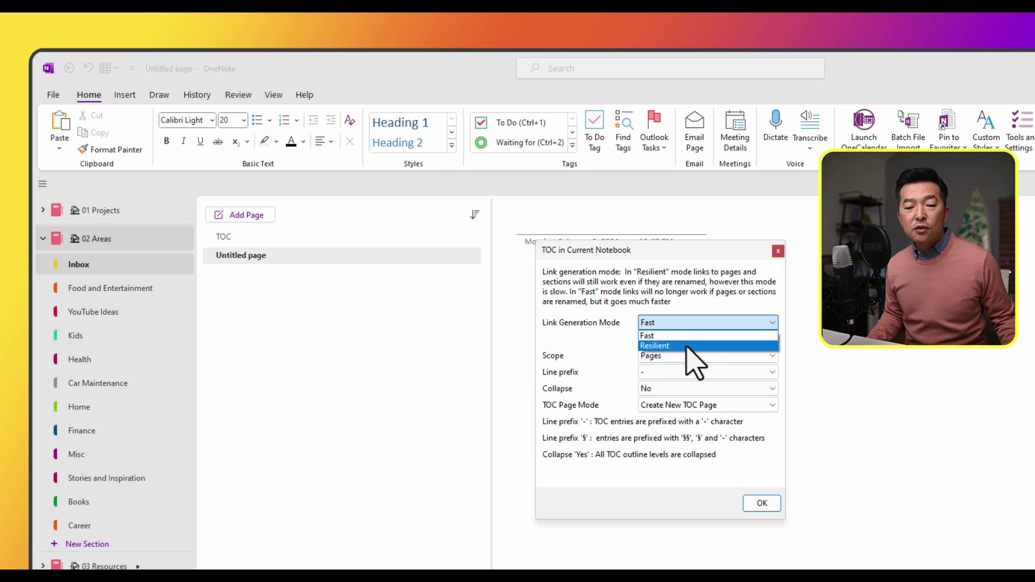
click(693, 346)
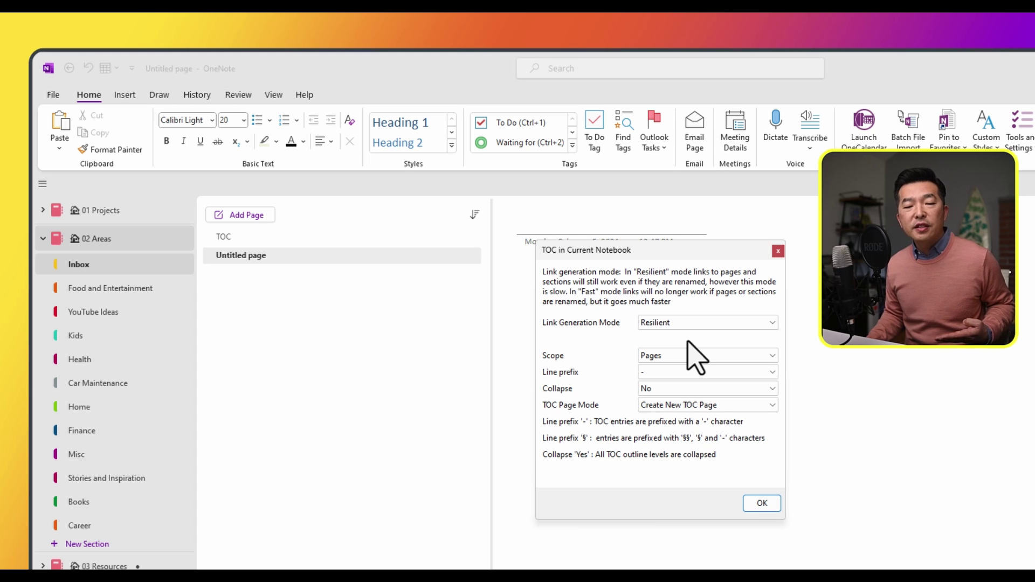
click(691, 324)
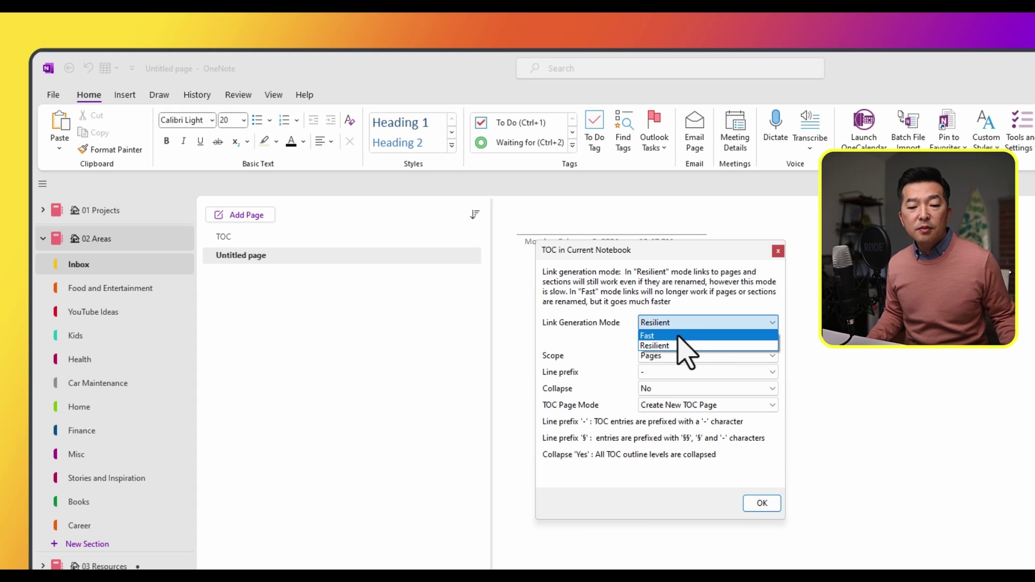
click(678, 336)
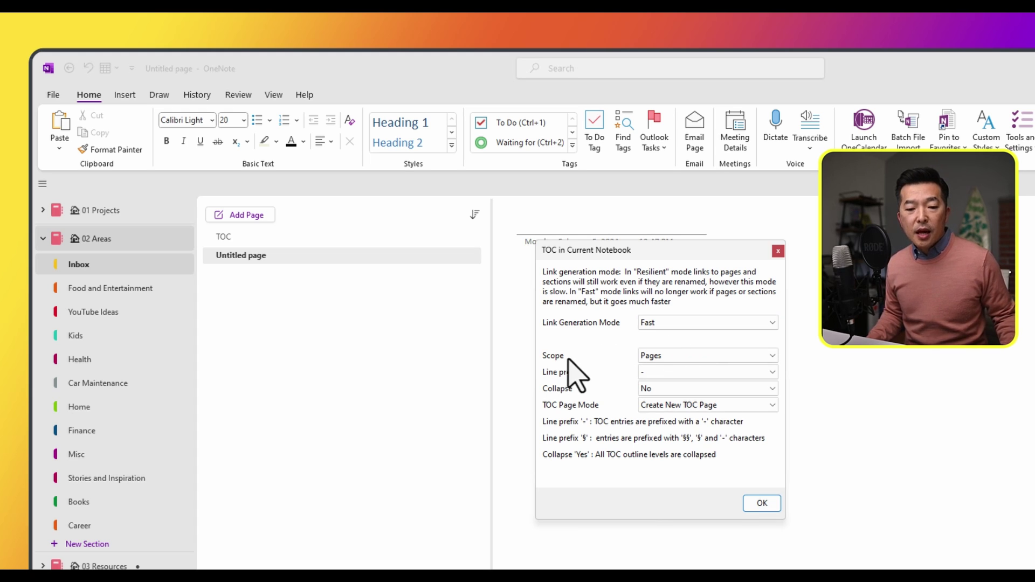
Generate the TOC with Scope Pages, Collapse No and TOC Page Mode Create New TOC Page.
click(704, 355)
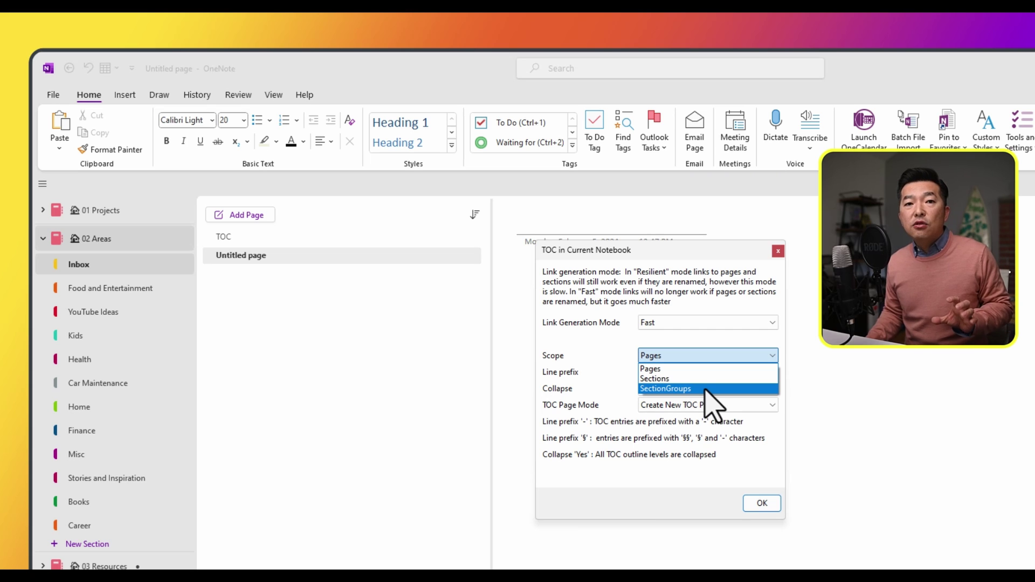
click(675, 371)
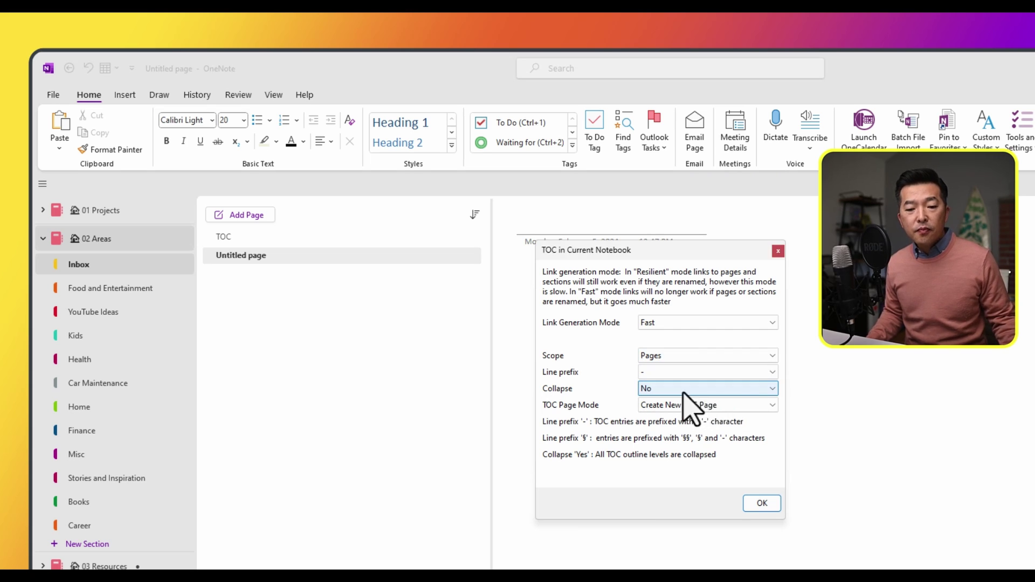
click(683, 393)
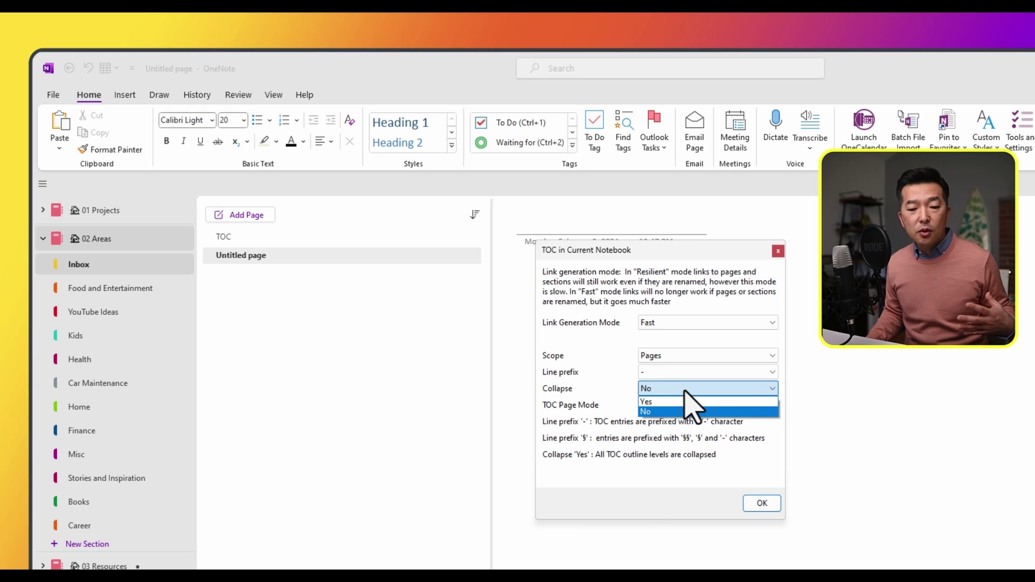
click(683, 411)
click(683, 405)
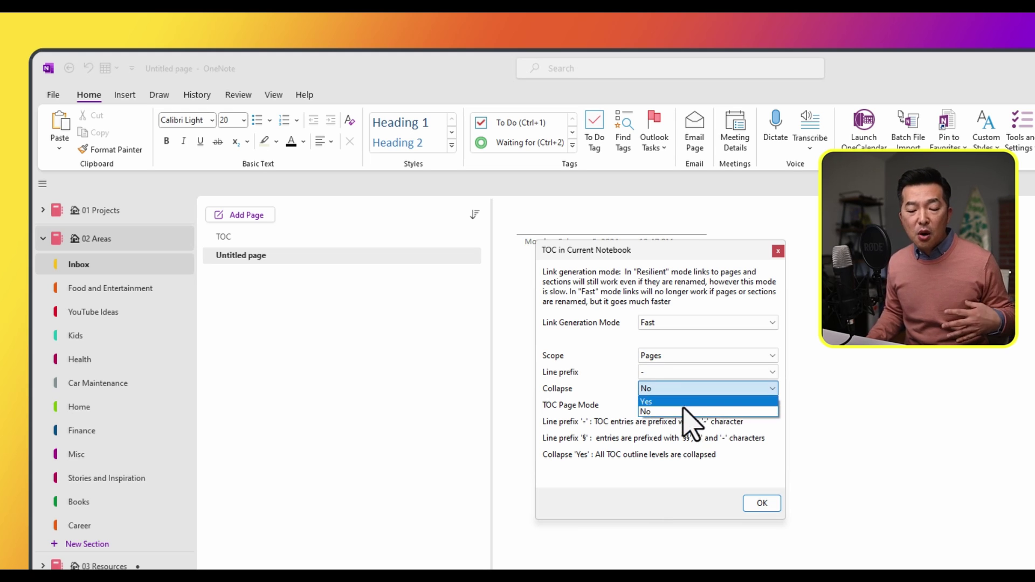
click(686, 426)
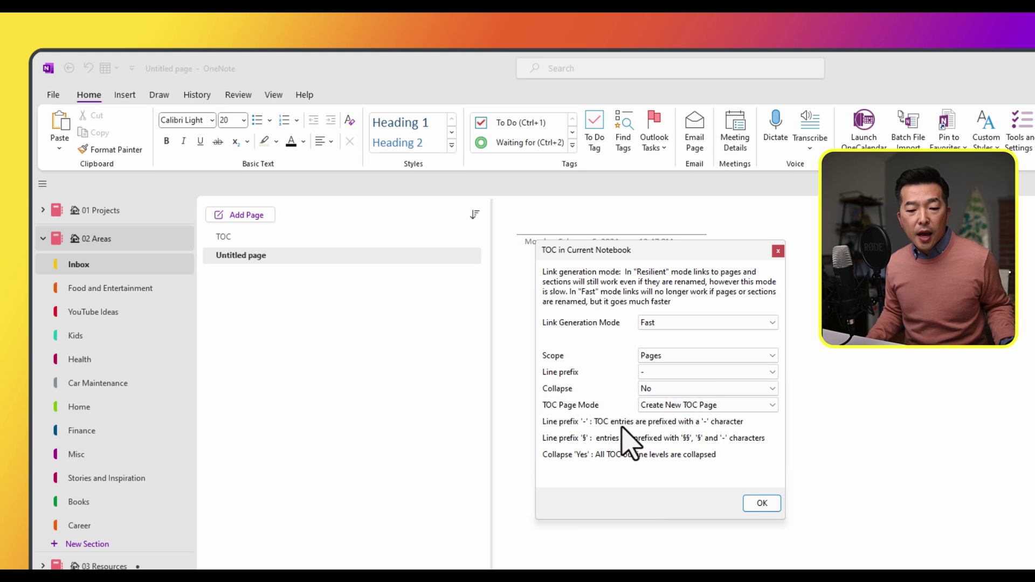
click(747, 406)
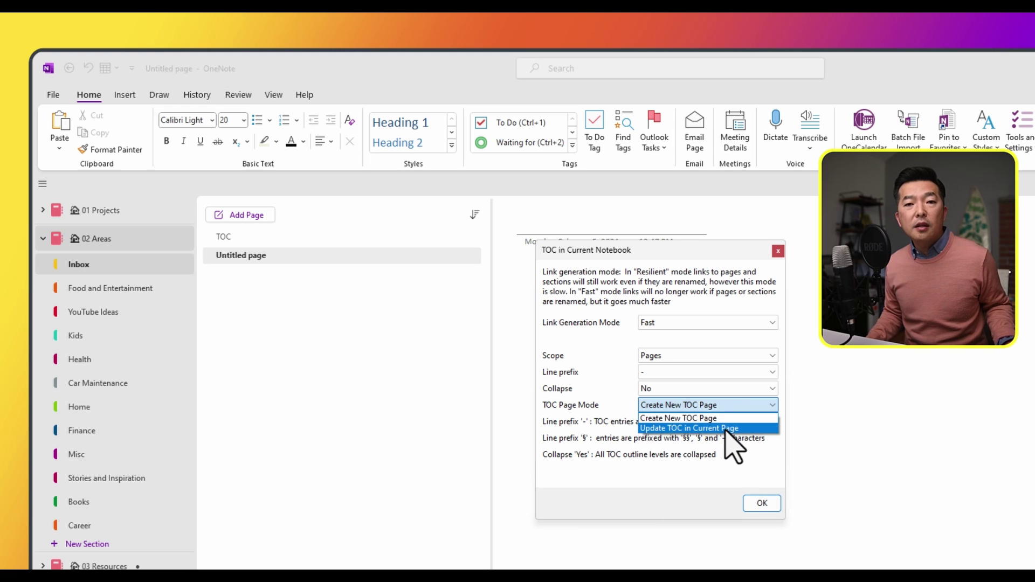
click(707, 418)
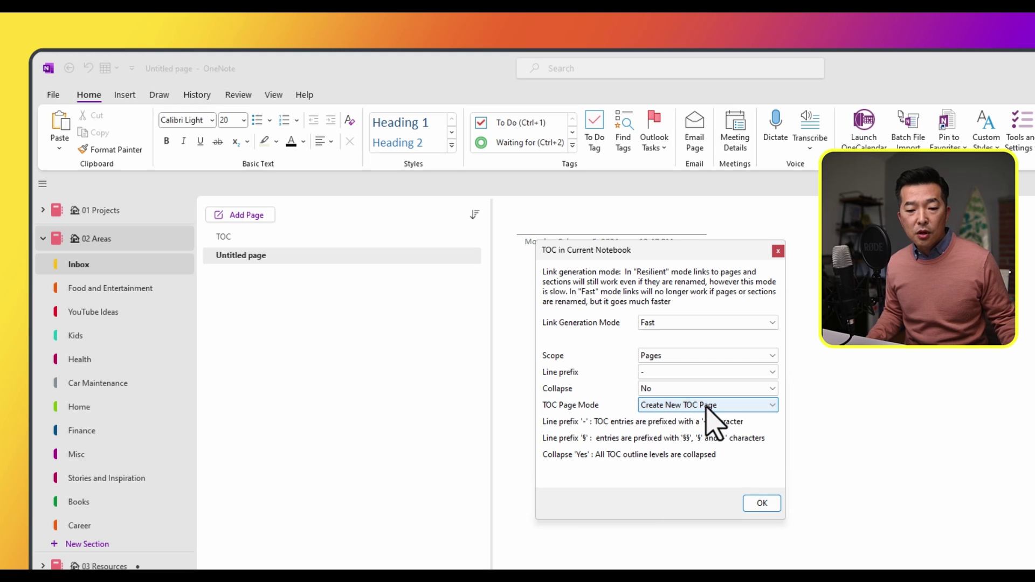
click(761, 504)
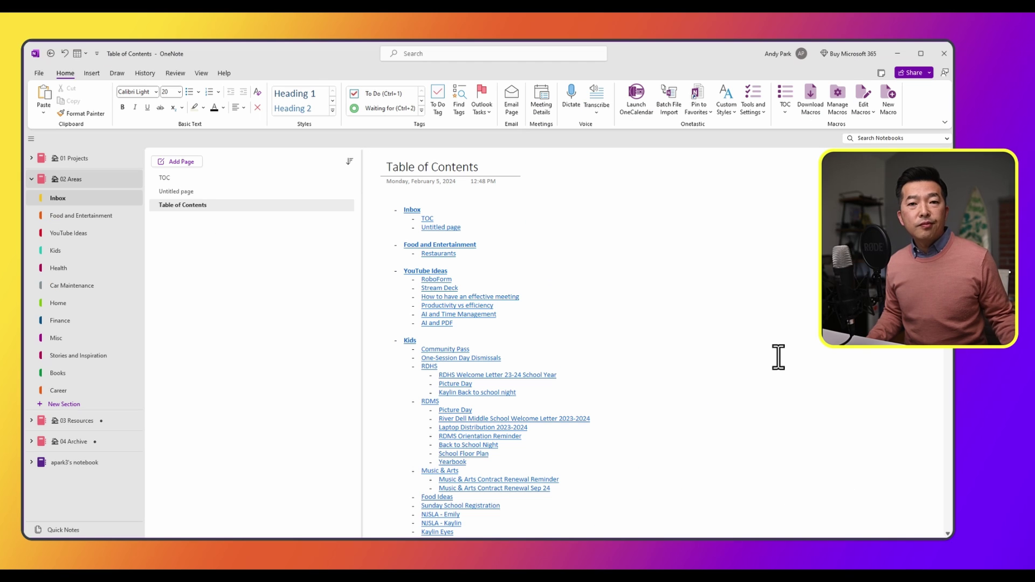
scroll(676, 370, down, 5)
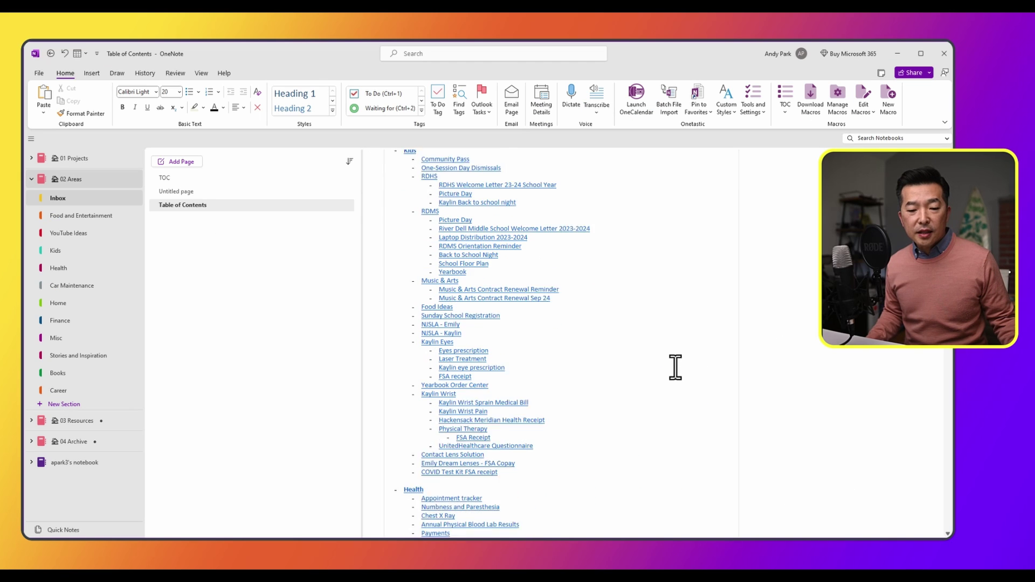
scroll(676, 367, down, 12)
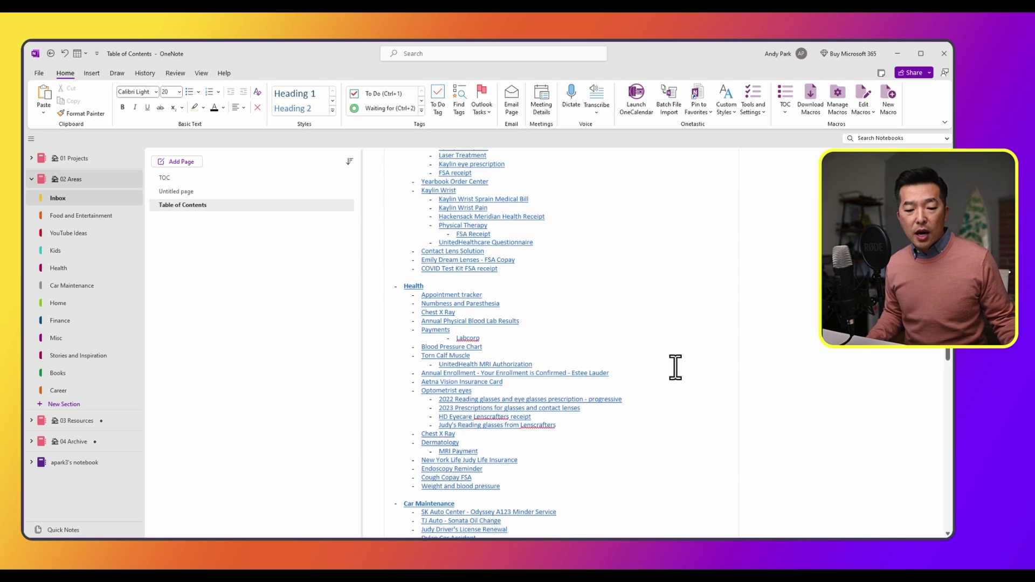
scroll(676, 367, down, 5)
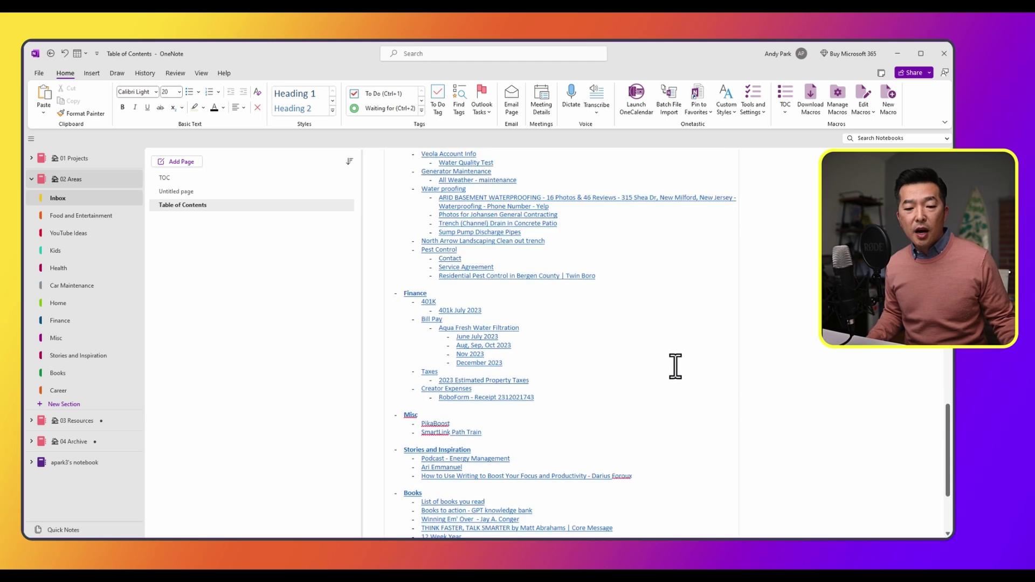
scroll(675, 367, down, 2)
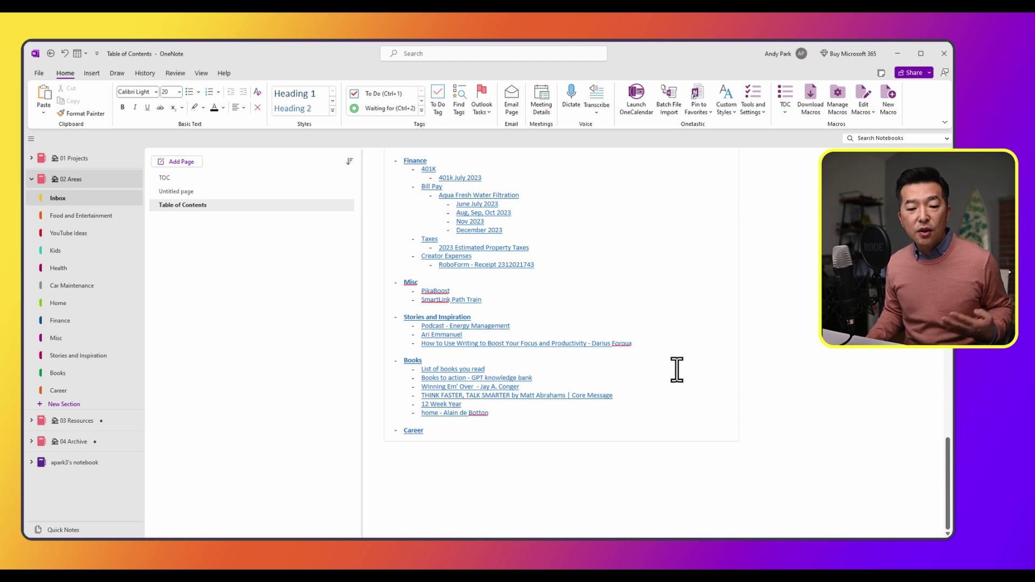
scroll(677, 370, up, 6)
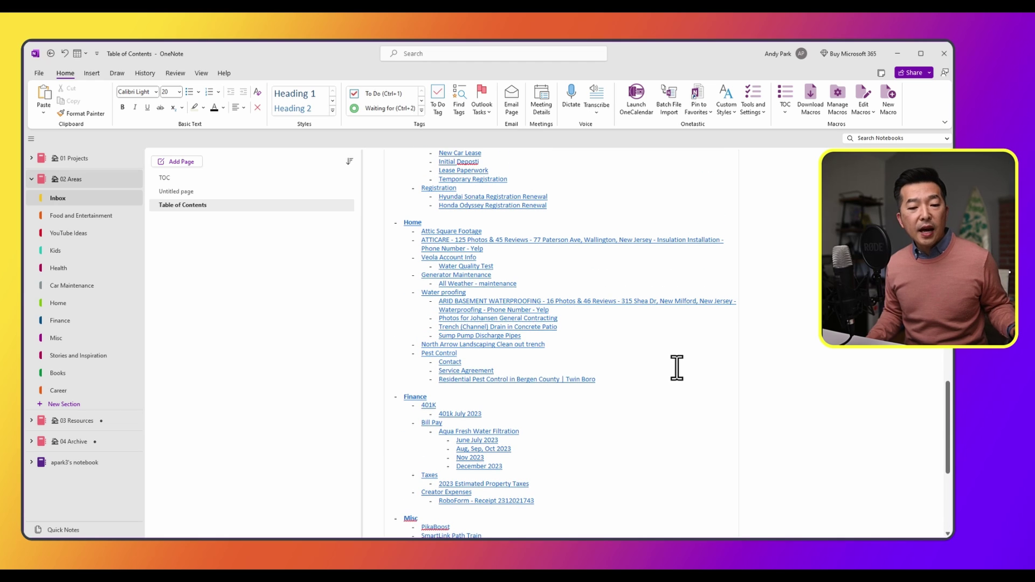
scroll(677, 370, up, 2)
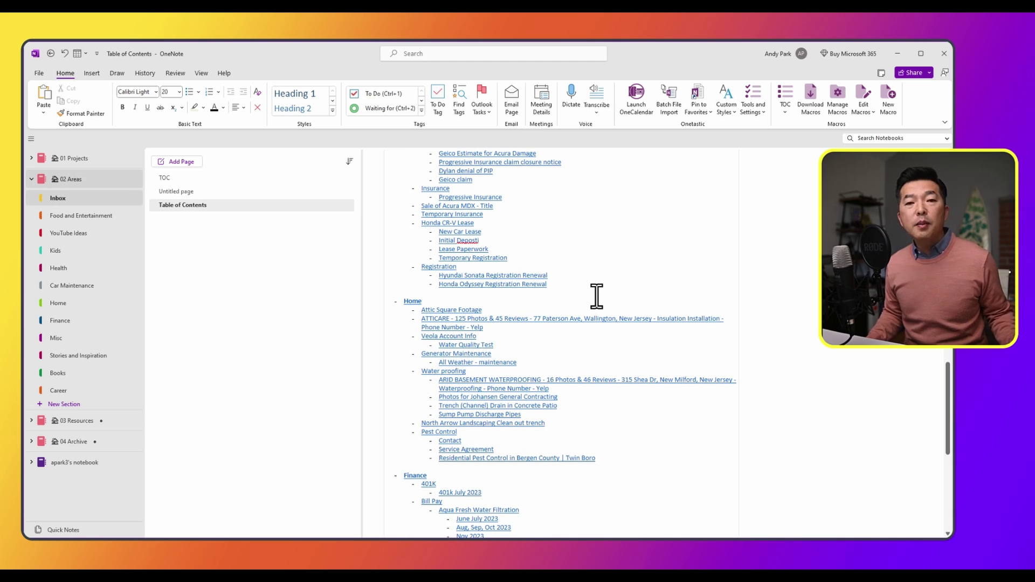
scroll(581, 293, up, 5)
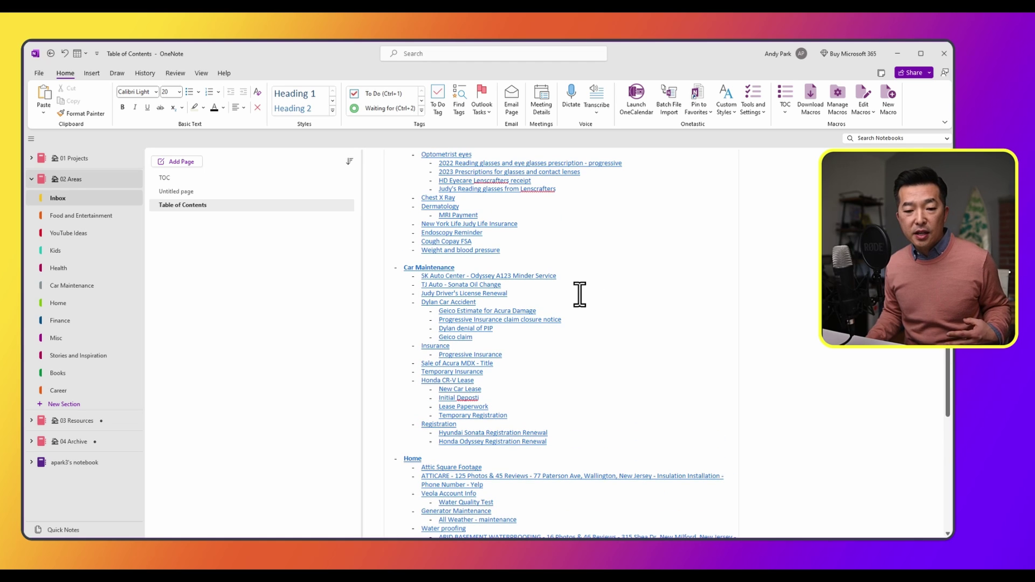
scroll(631, 330, up, 5)
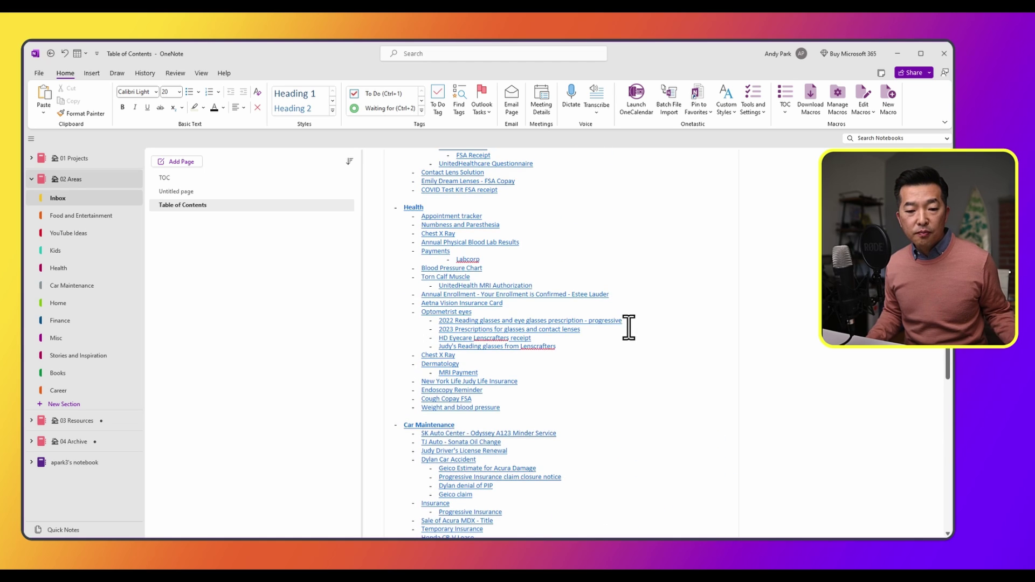
scroll(628, 329, down, 3)
Follow the TOC's Insurance link and expand that page to reveal its Progressive Insurance subpage.
click(435, 426)
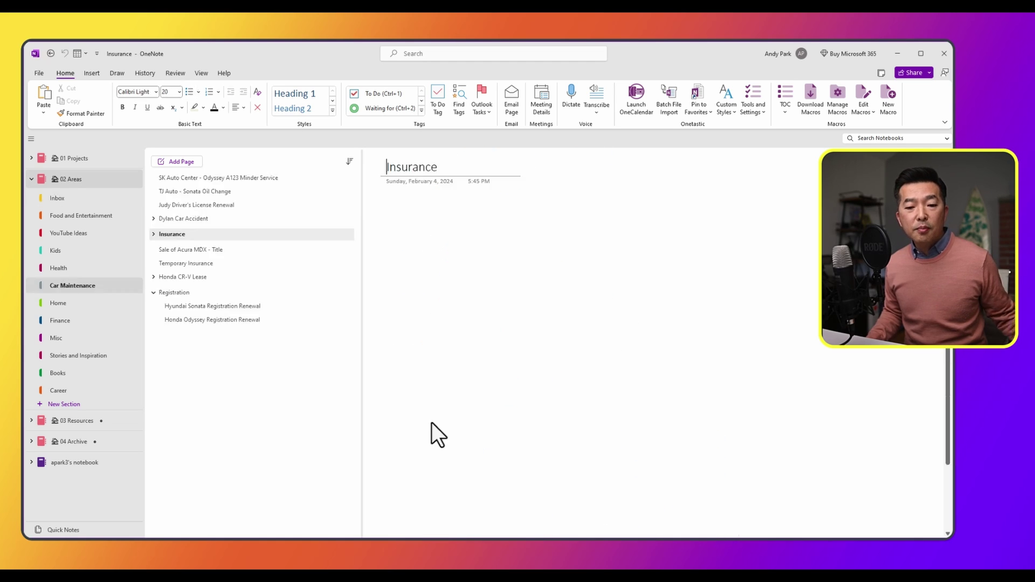
click(154, 234)
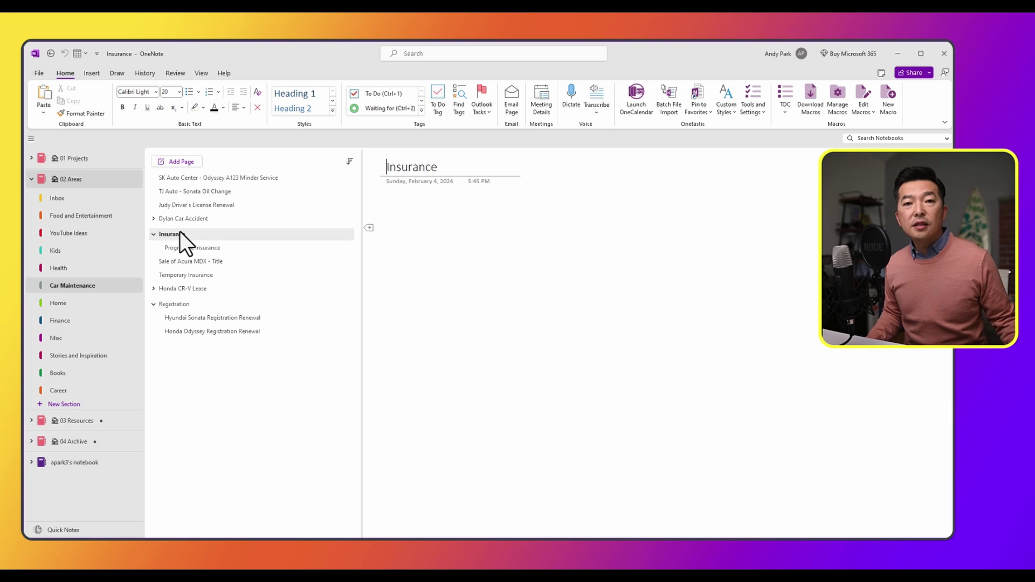